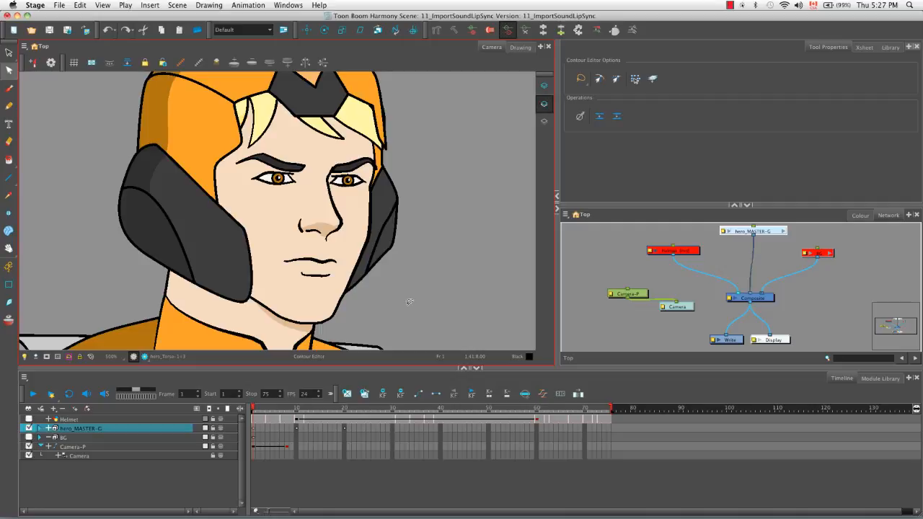
left_click(60, 6)
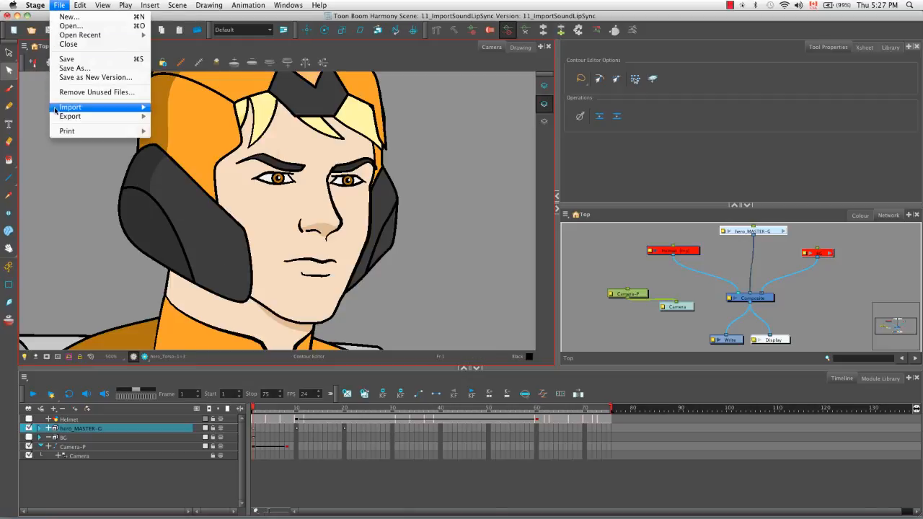
mouse_move(66, 108)
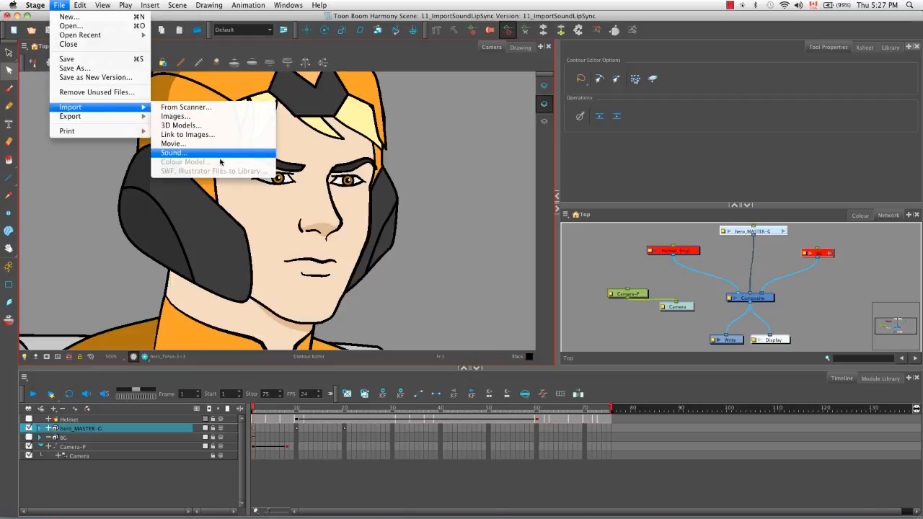
left_click(68, 210)
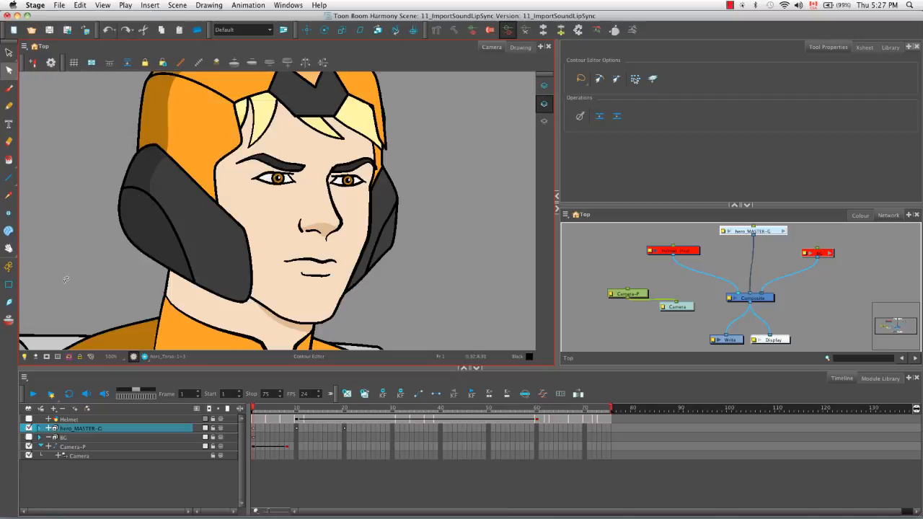
left_click(23, 377)
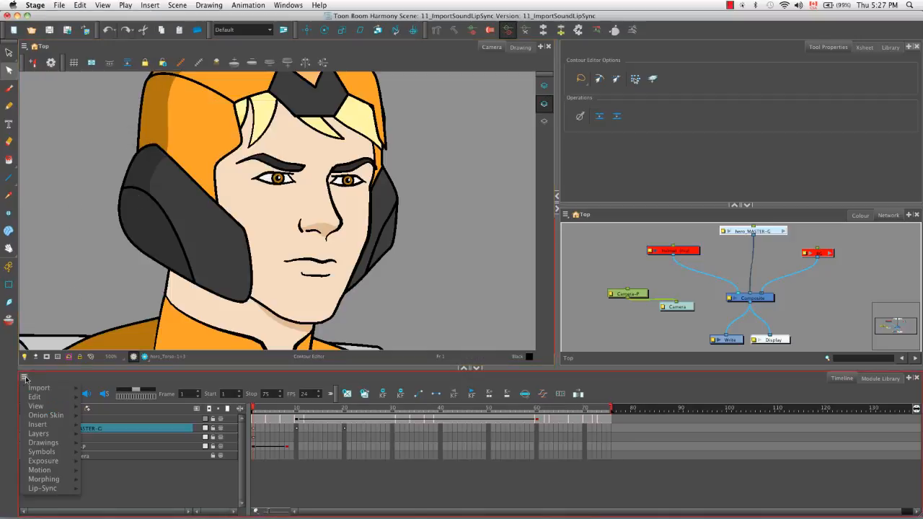
mouse_move(44, 388)
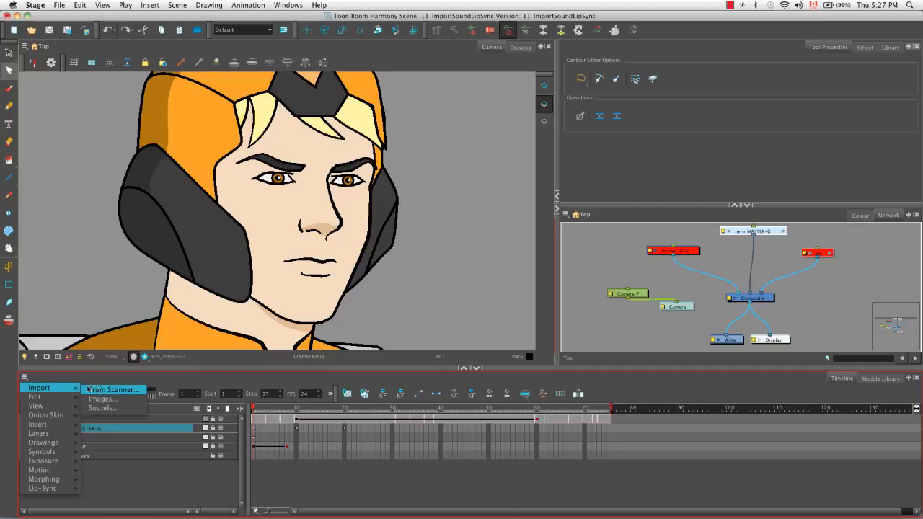
left_click(131, 409)
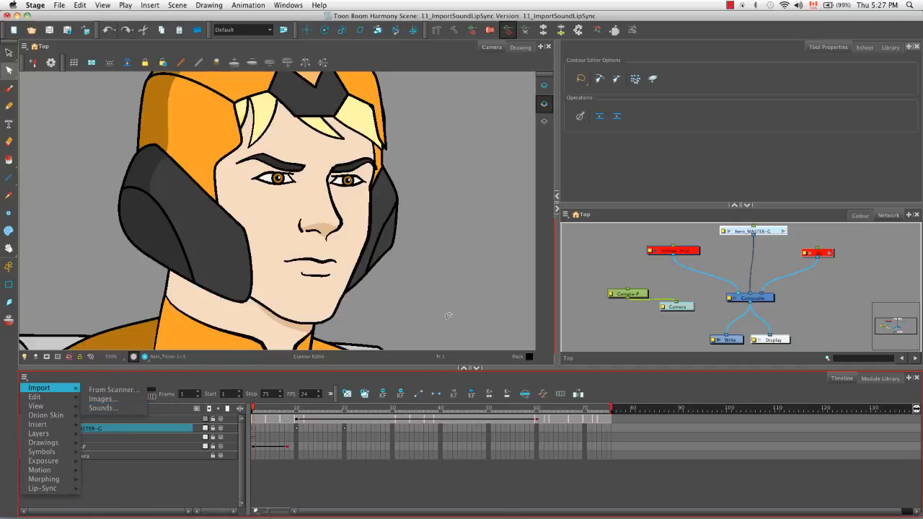
Show the Xsheet and check its import options for sounds
left_click(864, 48)
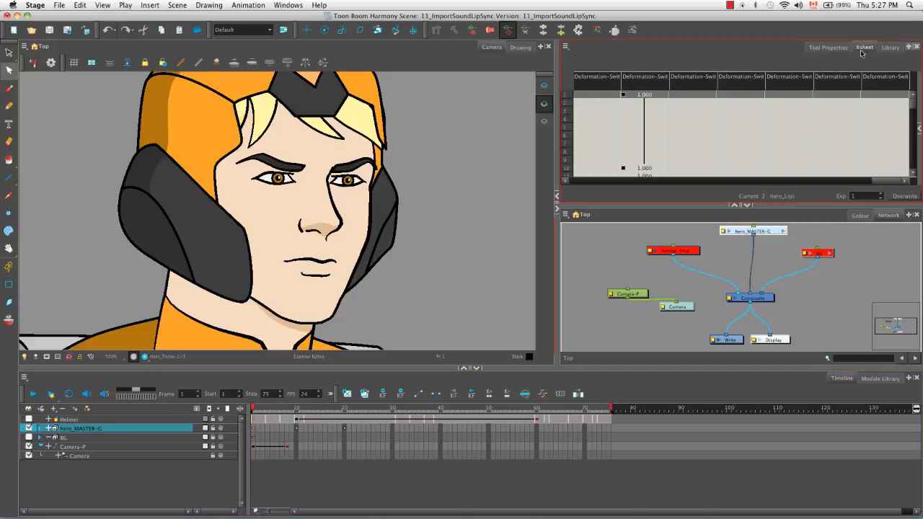
left_click(566, 47)
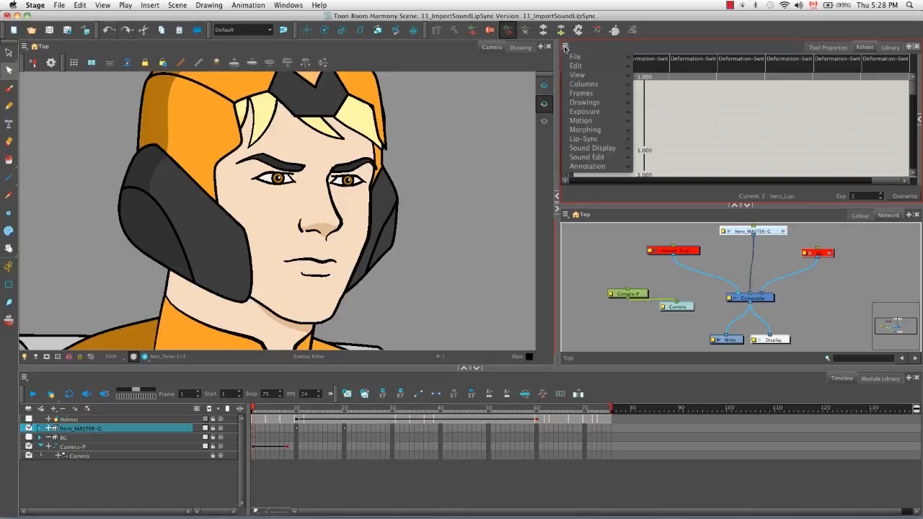
mouse_move(574, 57)
mouse_move(666, 58)
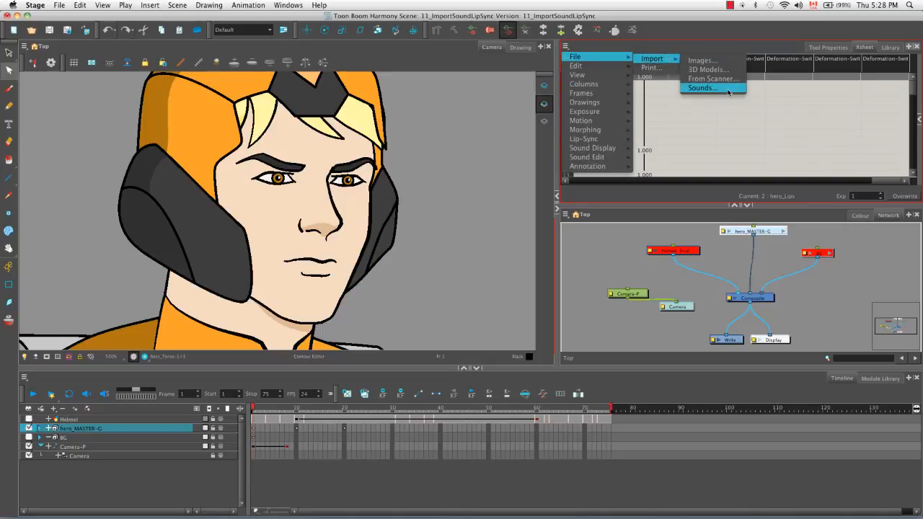
left_click(785, 47)
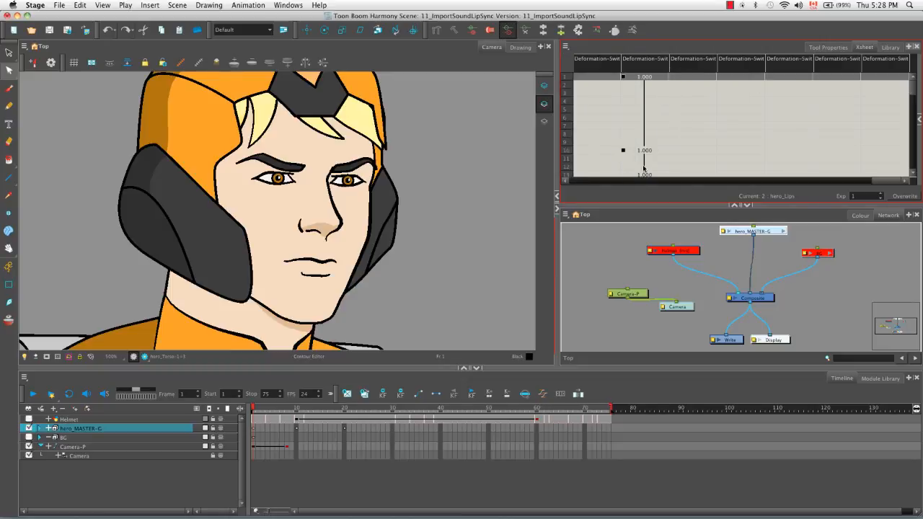
Import the sound file superhero.mp3 from the HAR Quick Start Videos folder into the Xsheet
right_click(595, 78)
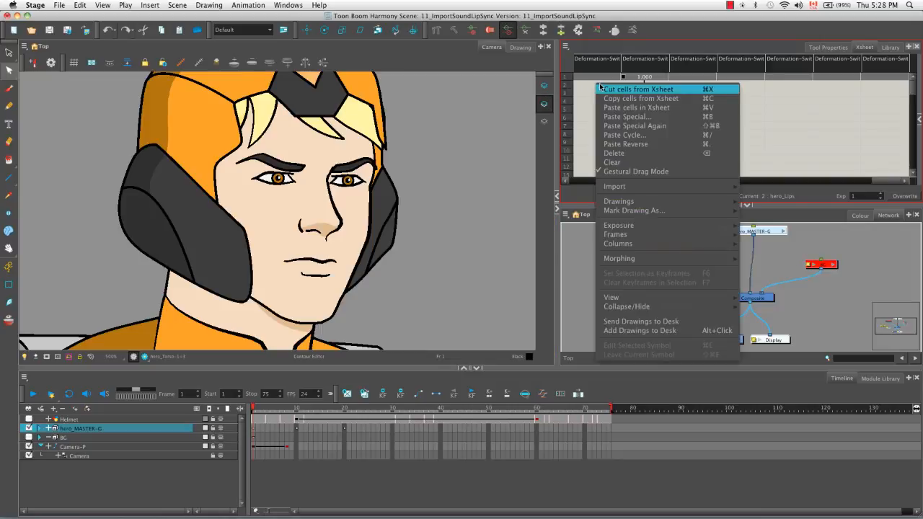
mouse_move(653, 188)
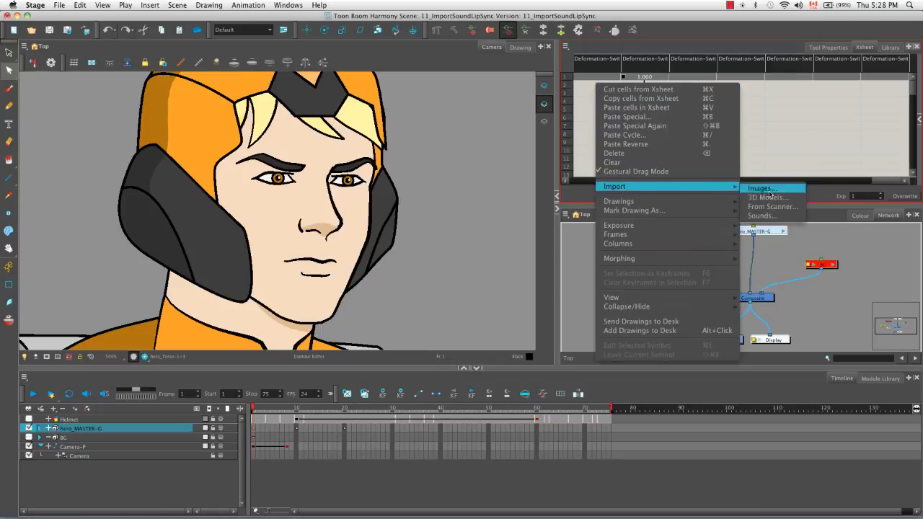
left_click(765, 215)
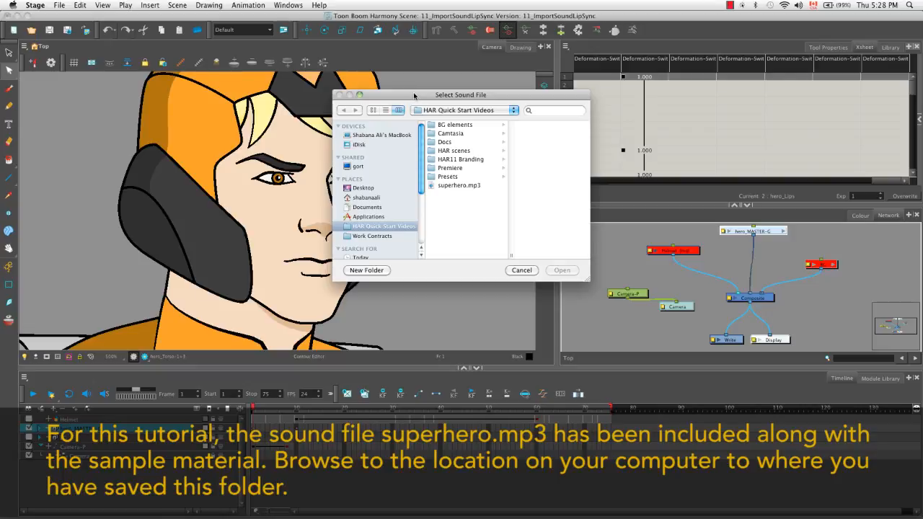
left_click(456, 186)
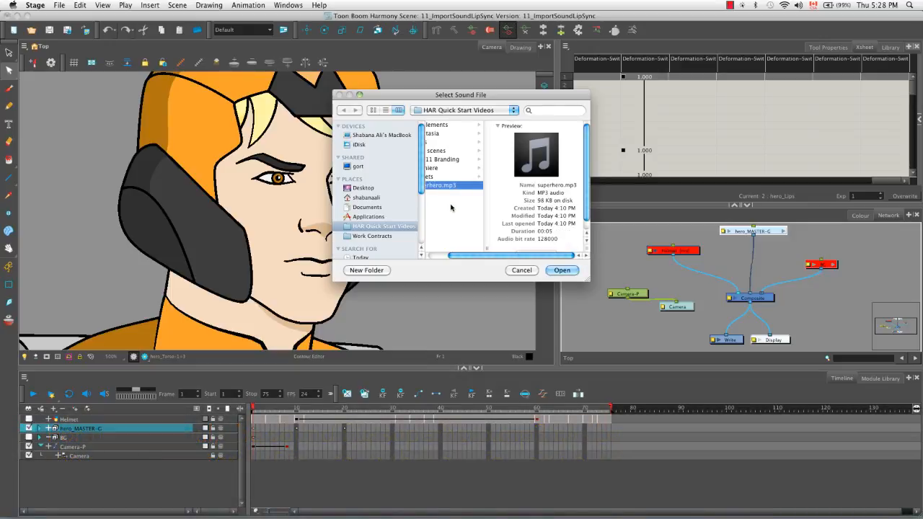
left_click(562, 270)
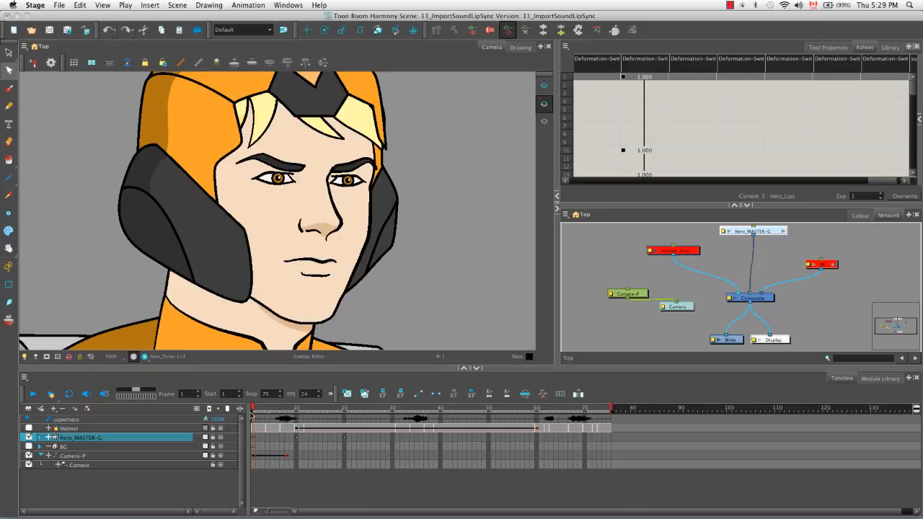
Select the superhero sound layer and set its Xsheet column's sound display to Waveform
left_click(155, 421)
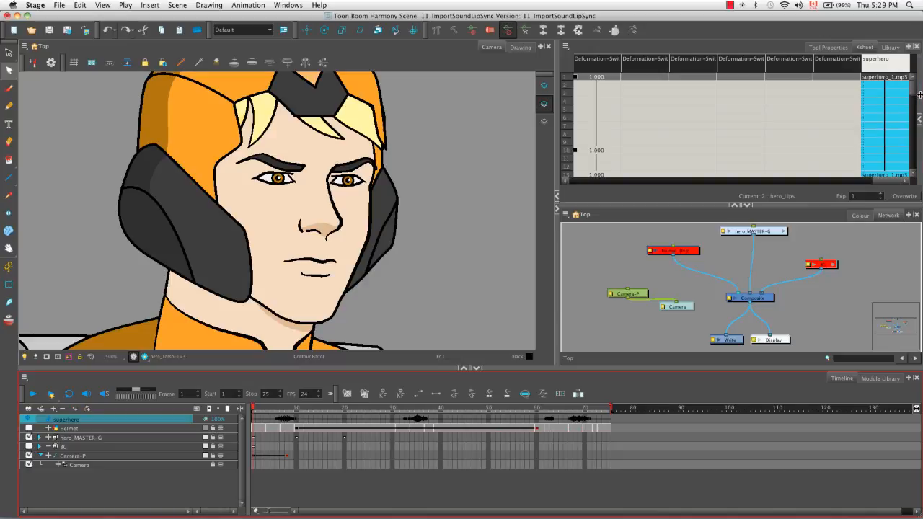
mouse_move(914, 92)
left_mouse_down()
mouse_move(915, 135)
mouse_move(915, 88)
left_mouse_up()
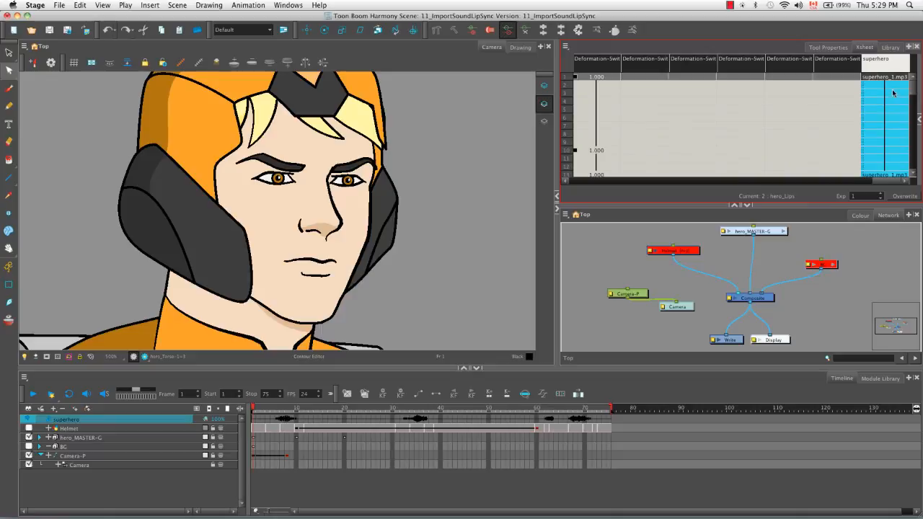
right_click(884, 89)
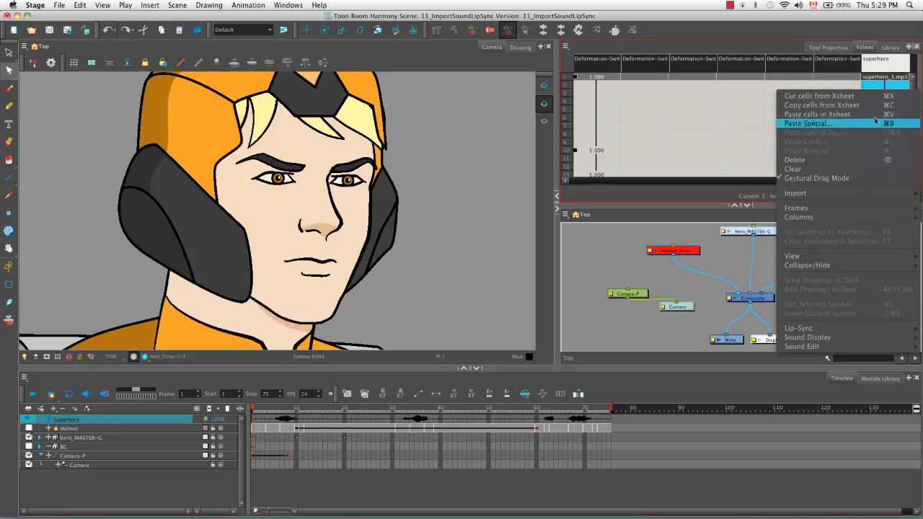
mouse_move(871, 254)
mouse_move(851, 338)
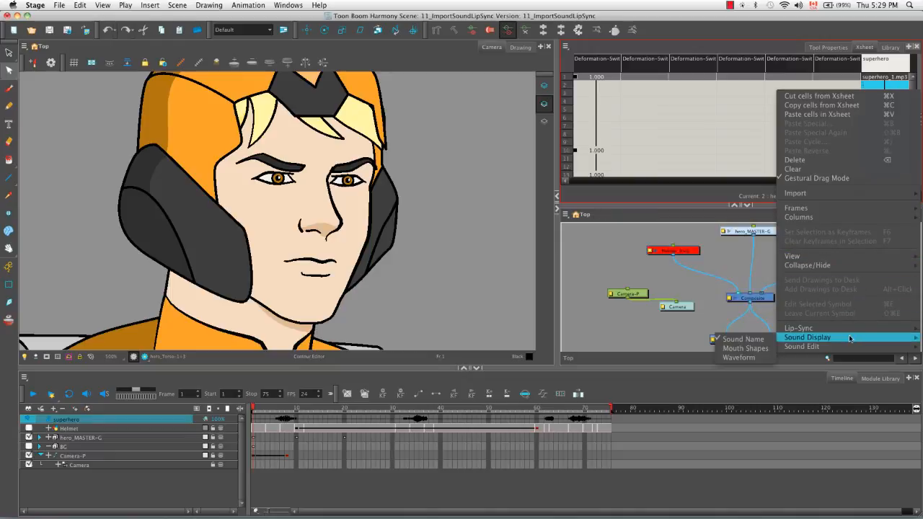
left_click(765, 358)
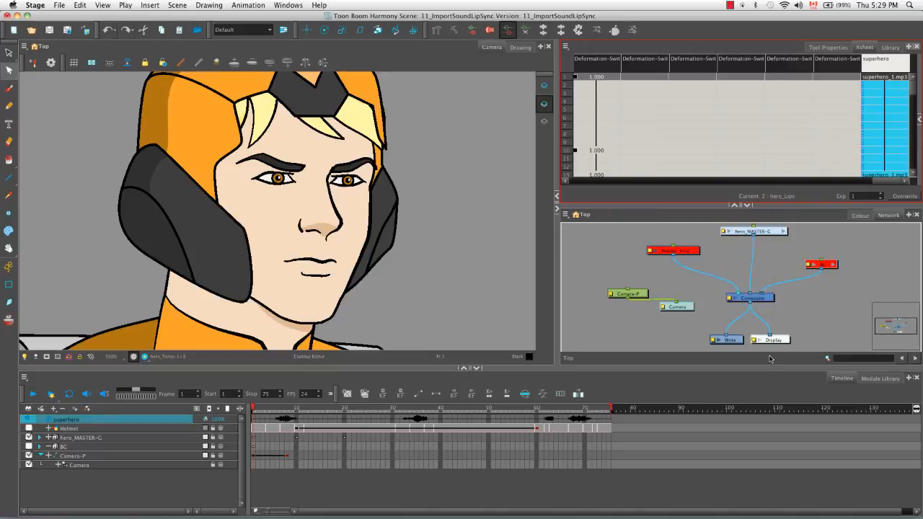
mouse_move(916, 88)
left_mouse_down()
mouse_move(917, 162)
mouse_move(917, 85)
left_mouse_up()
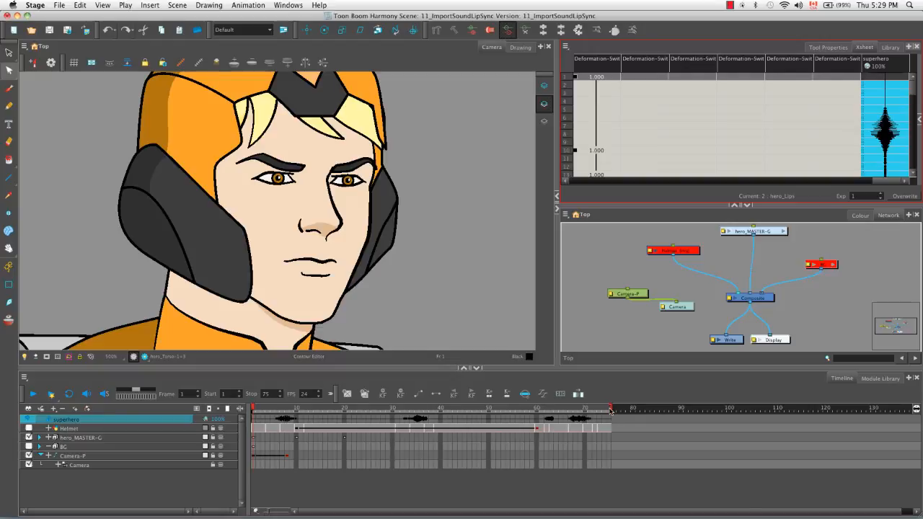
Extend the scene's stop frame to 119 to view the rest of the sound, and bring it back to 75
left_click_drag(613, 408, 823, 427)
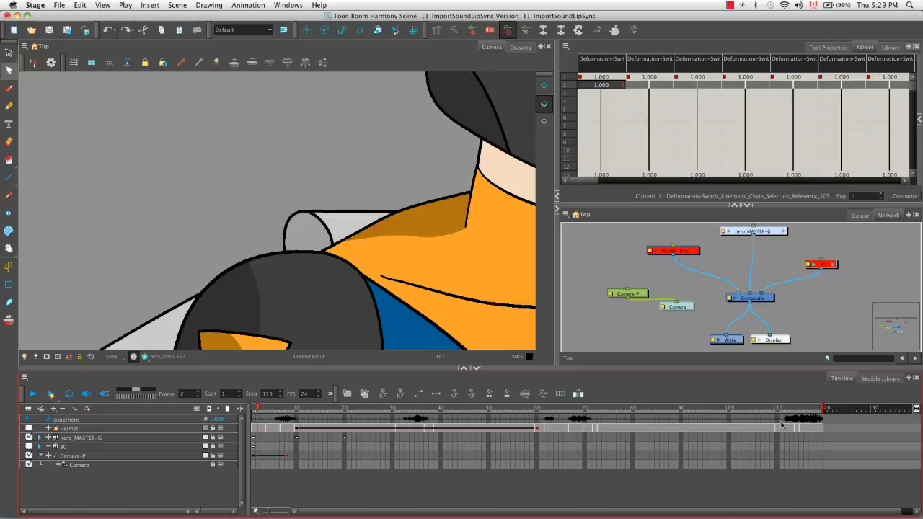
left_click_drag(825, 409, 612, 409)
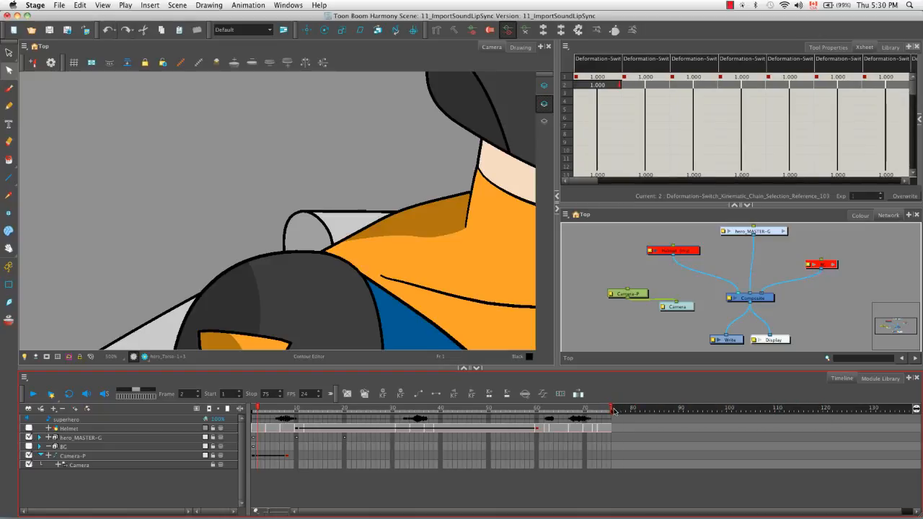
Open the superhero layer in the Sound Element Editor, view its waveform, and close the editor
left_click(141, 419)
double_click(145, 418)
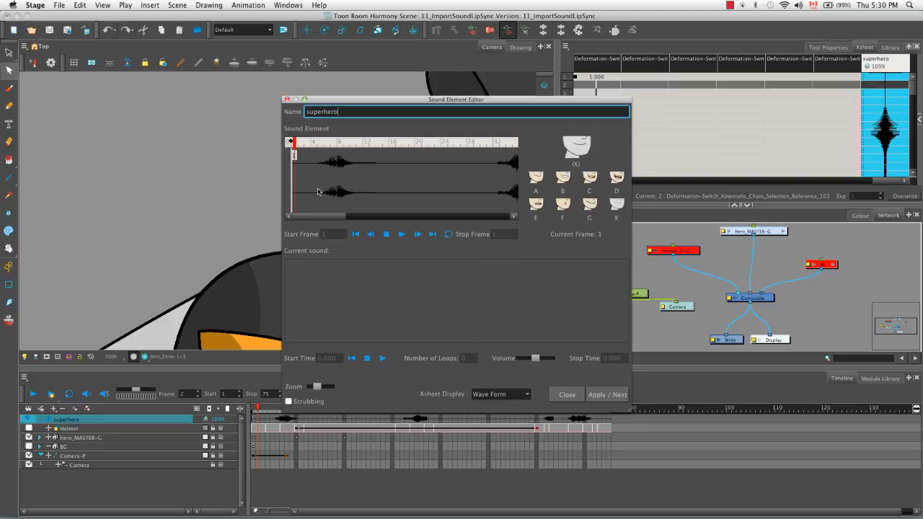
left_click(287, 99)
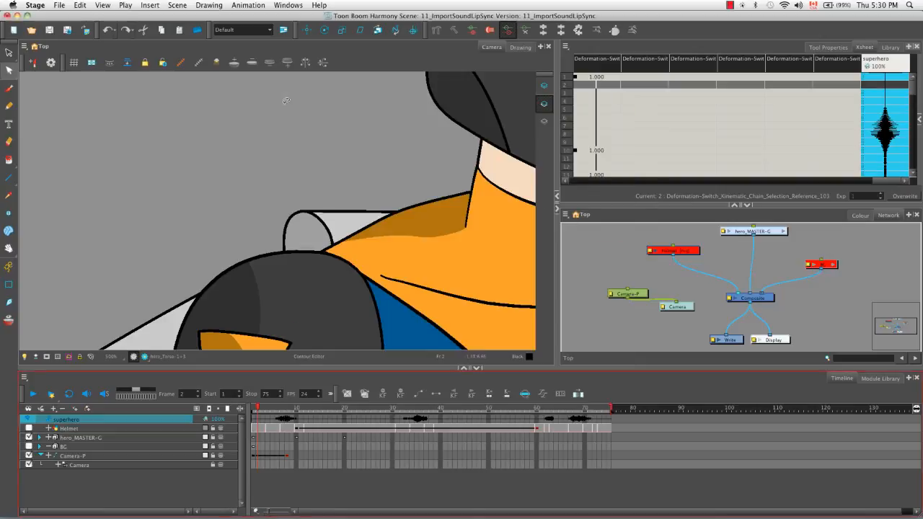
Play the scene to preview it and return the playhead to frame 1
left_click(31, 395)
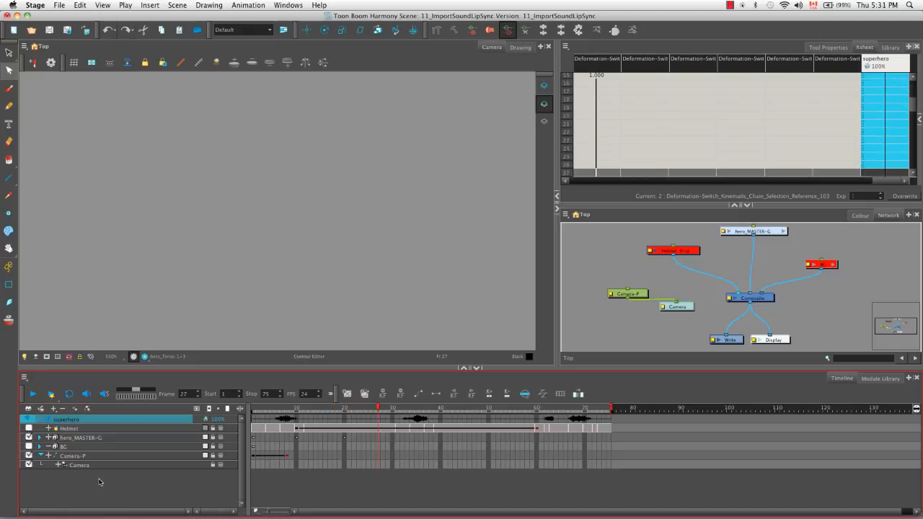
left_click_drag(380, 409, 238, 409)
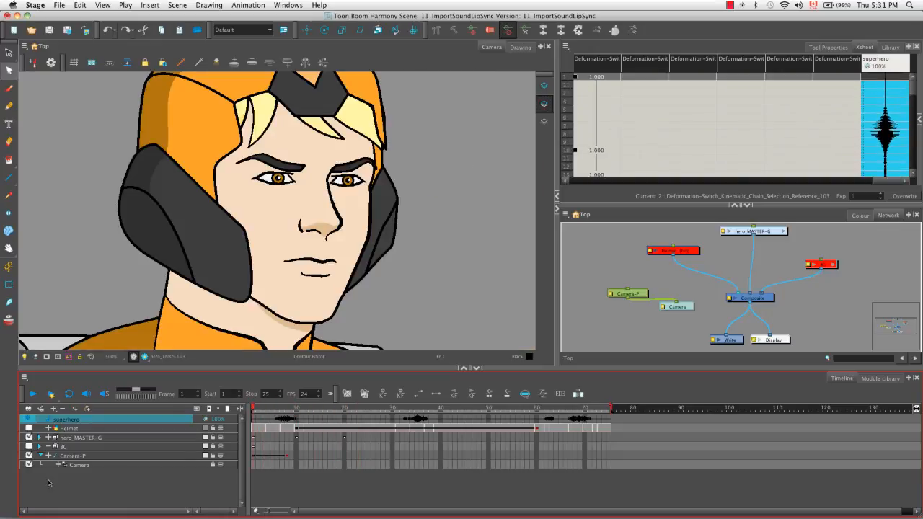
Disable the Camera-P layer and play the scene with sound enabled
left_click(29, 456)
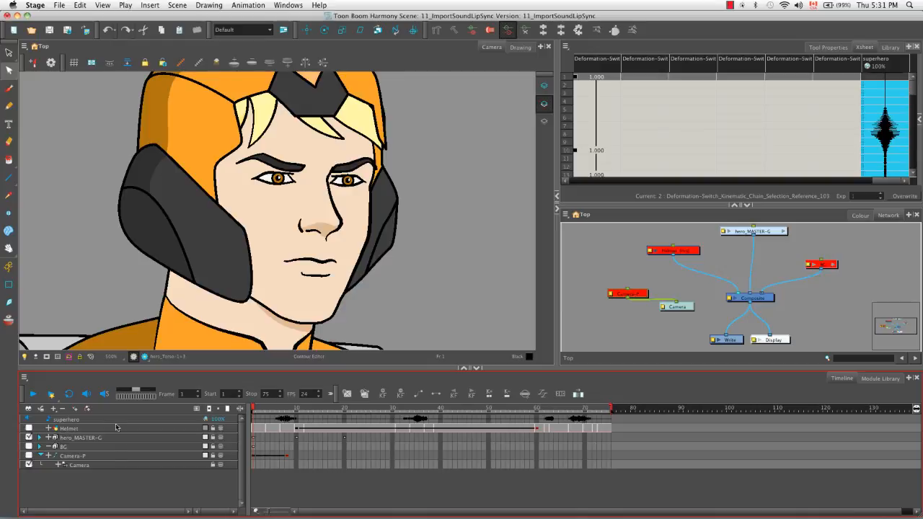
left_click(85, 394)
left_click(33, 396)
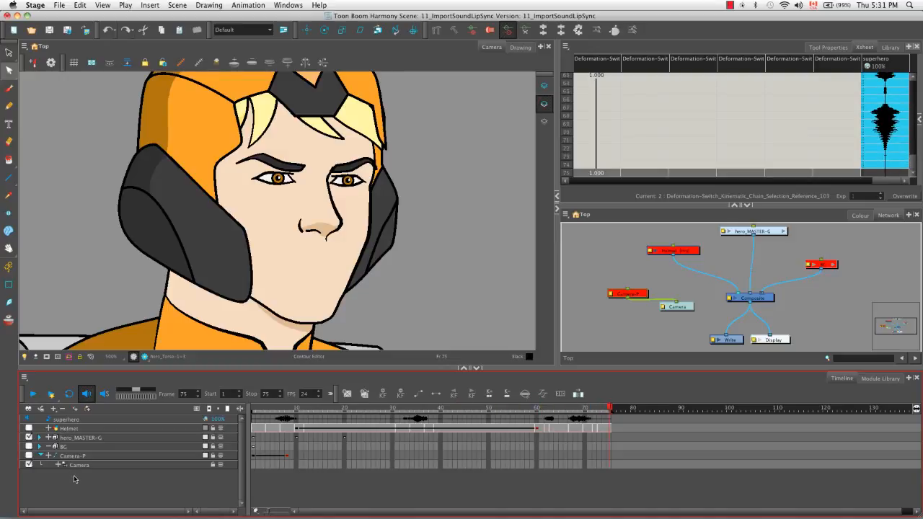
Enable sound scrubbing, play part of the scene, and scrub the playhead to frame 29
left_click(104, 395)
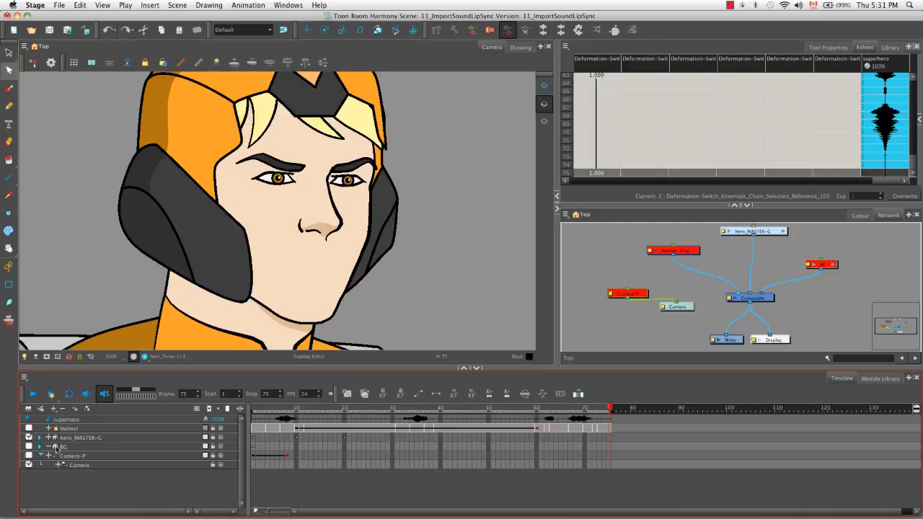
left_click(32, 394)
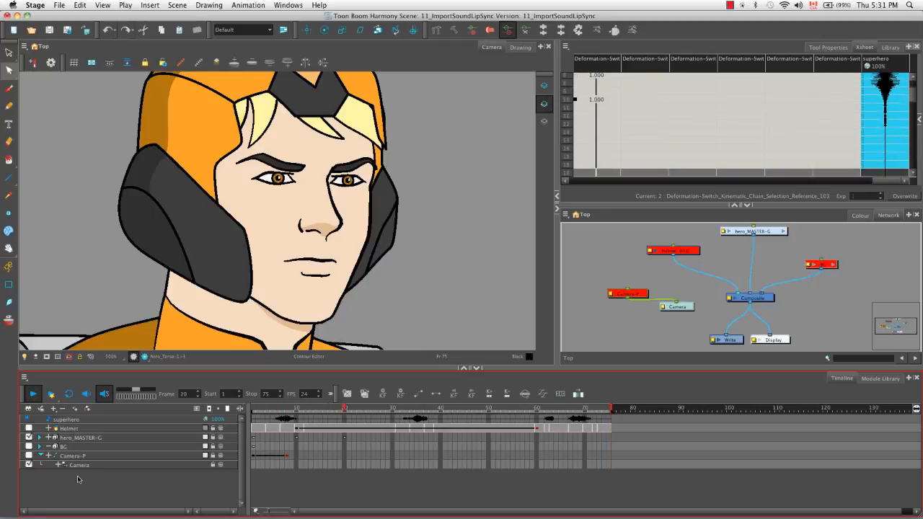
left_click(42, 390)
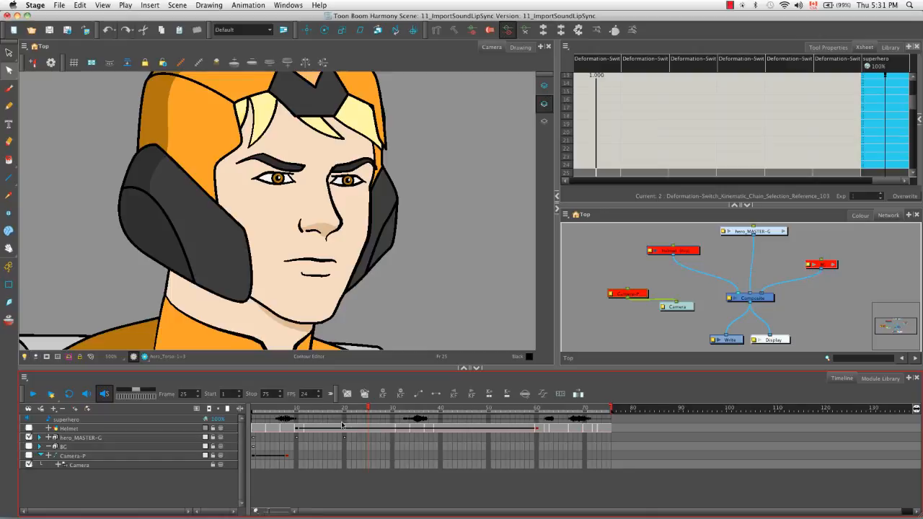
mouse_move(373, 408)
left_mouse_down()
mouse_move(433, 408)
mouse_move(390, 408)
left_mouse_up()
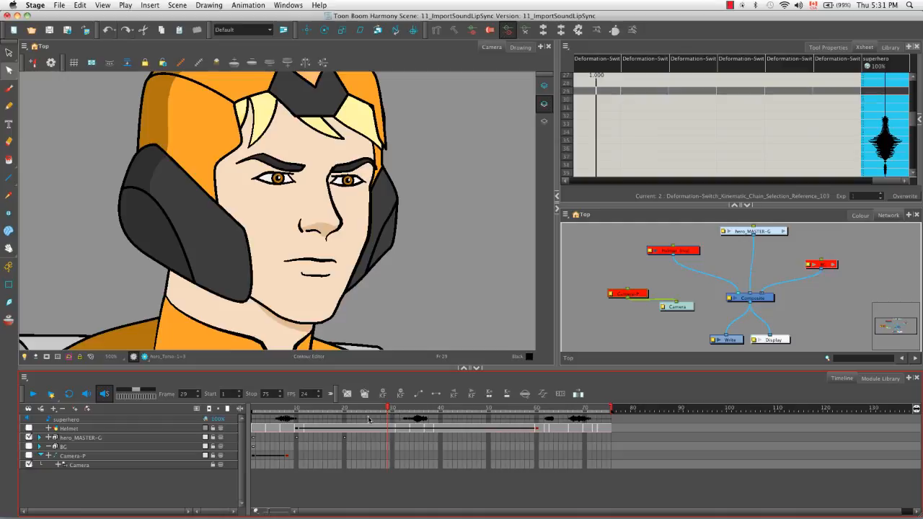
Enable sound playback alongside scrubbing and play the scene through to the end
left_click(87, 395)
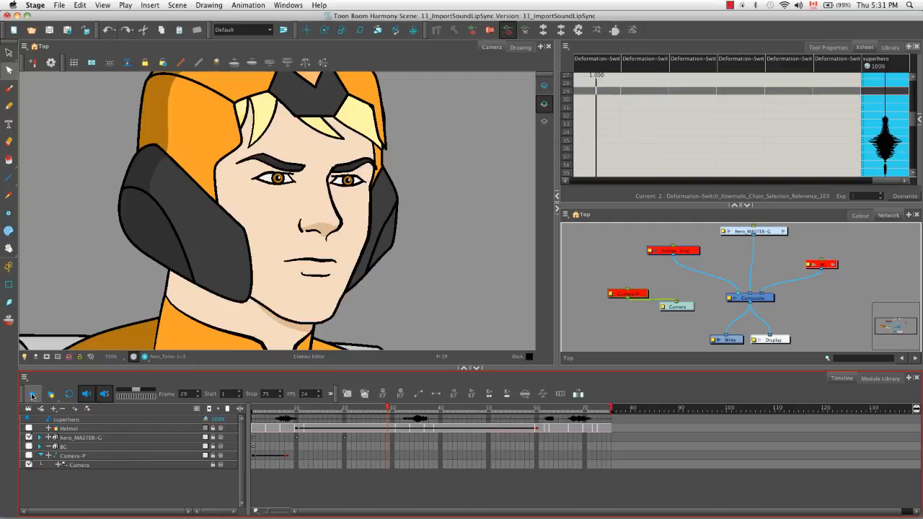
left_click(32, 395)
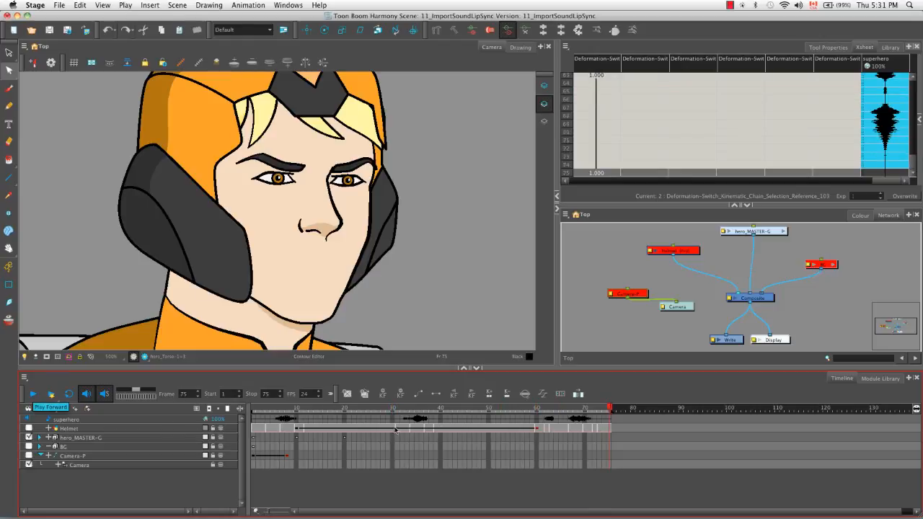
Scrub the playhead back to frame 1 and turn off both sound scrubbing and sound playback
left_click(570, 407)
left_click_drag(553, 408, 503, 407)
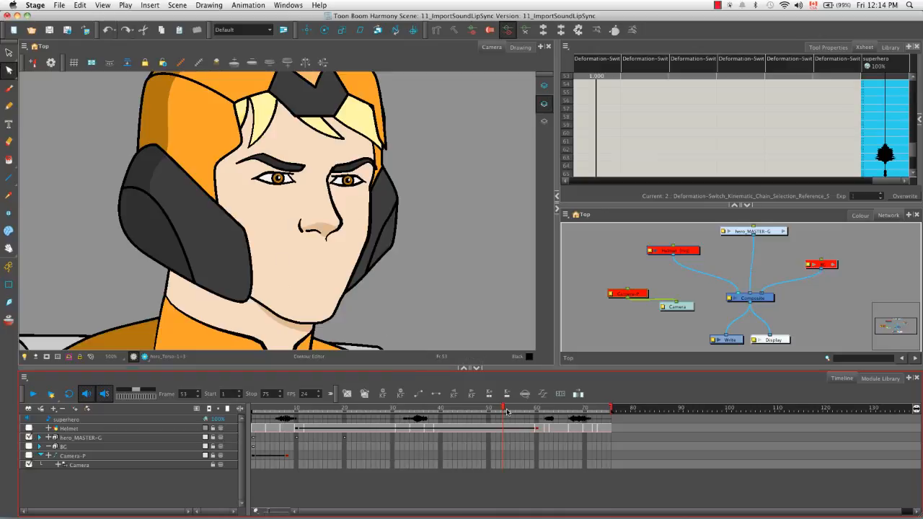
left_click_drag(503, 410, 236, 419)
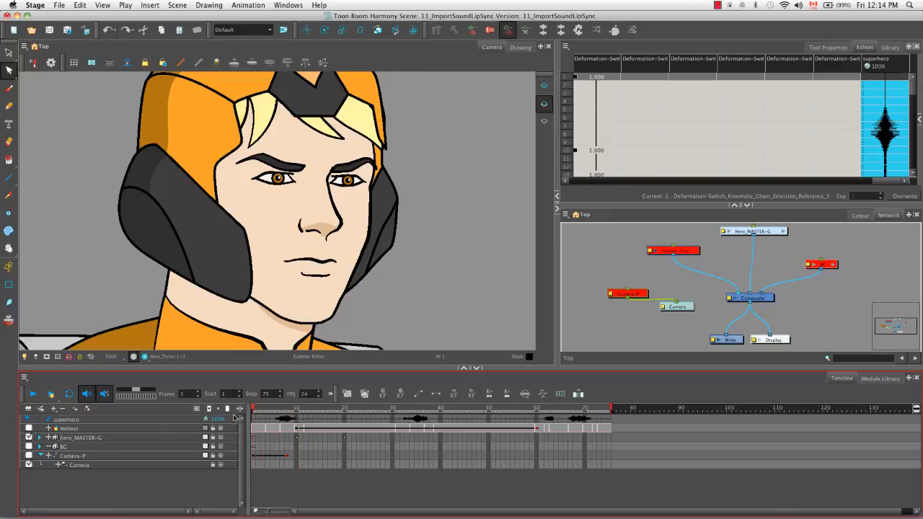
left_click(105, 393)
left_click(86, 394)
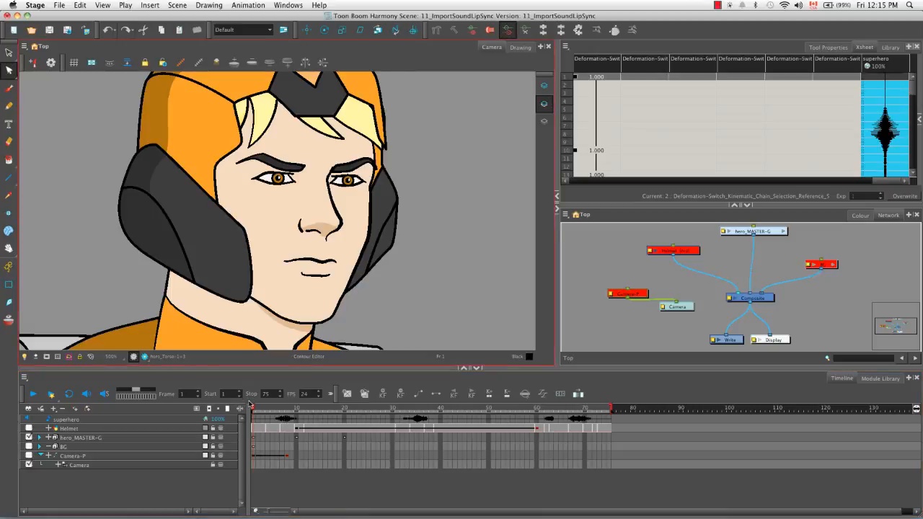
Select the hero's lips with the Transform tool at frame 1 and show their drawing substitutions in the Library
left_click(10, 285)
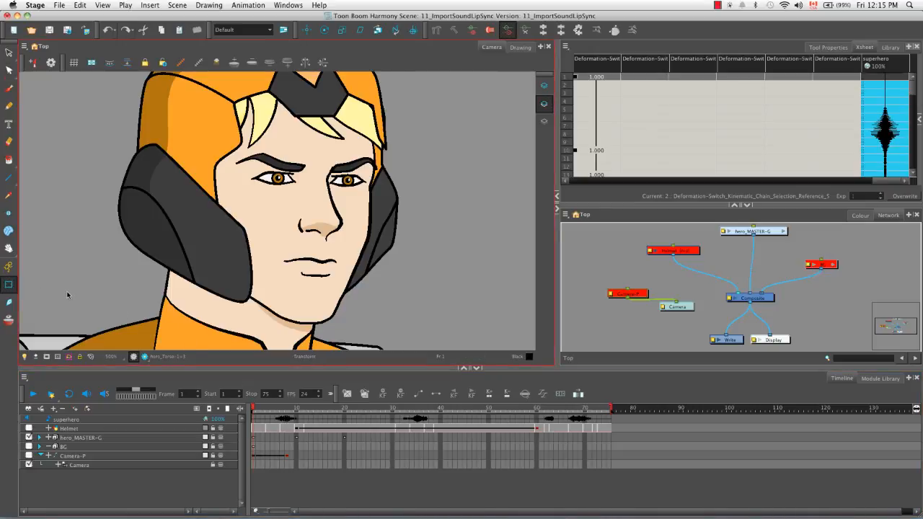
left_click(320, 264)
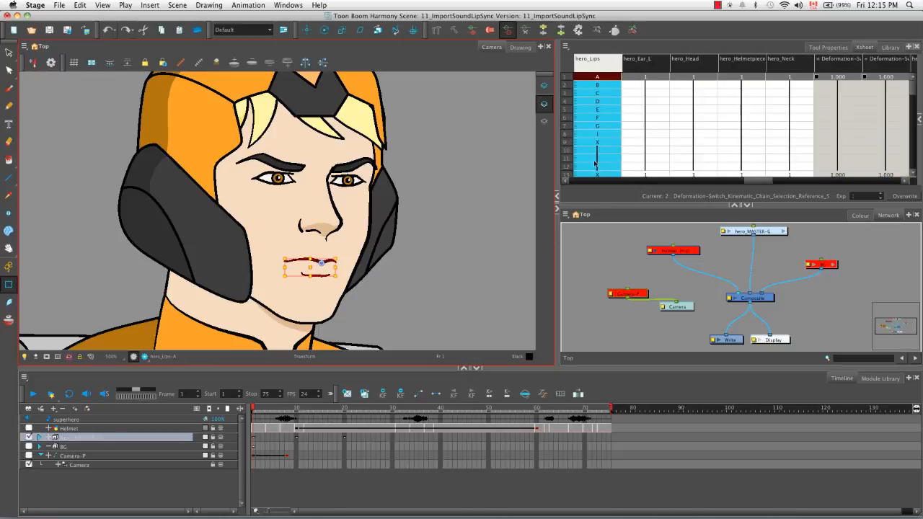
mouse_move(254, 408)
left_mouse_down()
mouse_move(268, 408)
mouse_move(254, 409)
left_mouse_up()
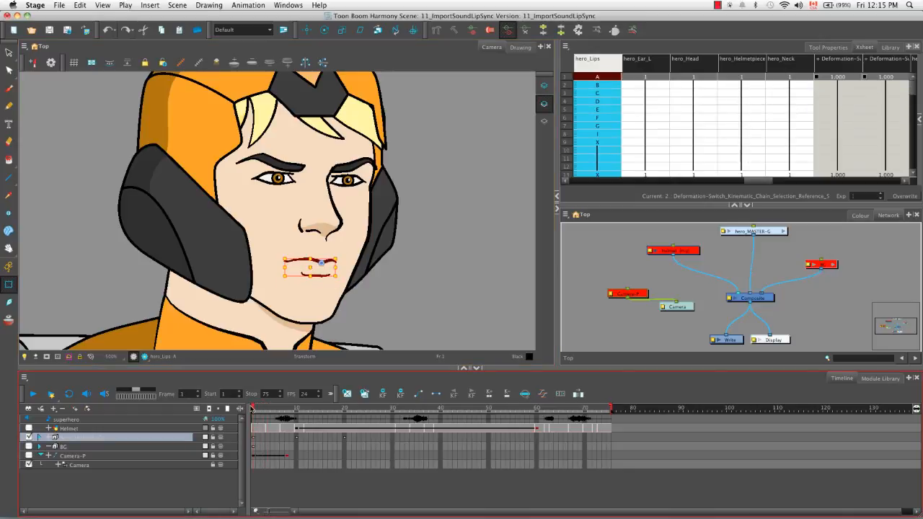
mouse_move(253, 408)
left_mouse_down()
mouse_move(289, 411)
mouse_move(240, 409)
left_mouse_up()
left_click(891, 48)
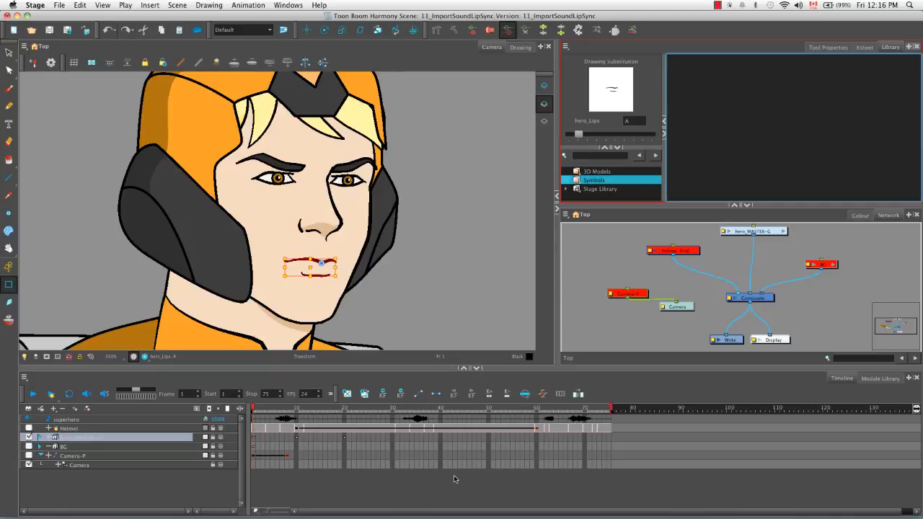
Locate the selected hero_Lips layer in the expanded timeline and view its first drawings from frame 1
left_click(537, 382)
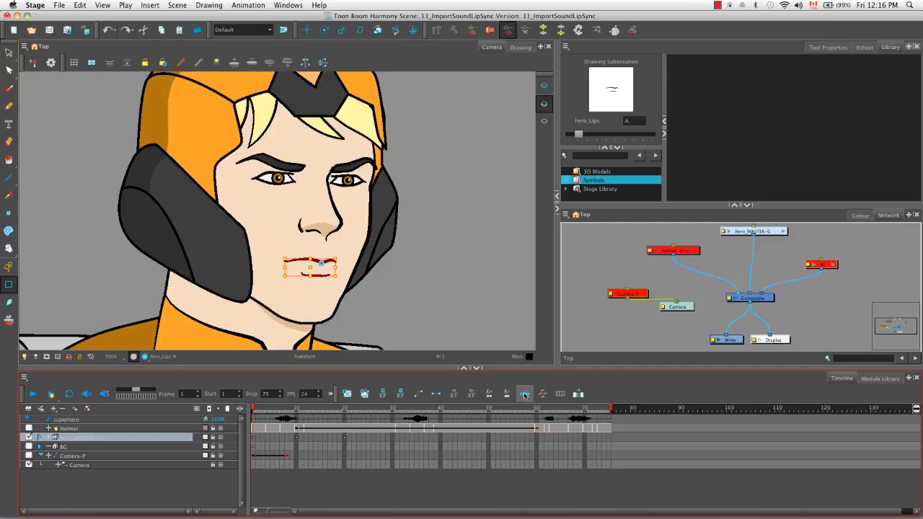
left_click(524, 393)
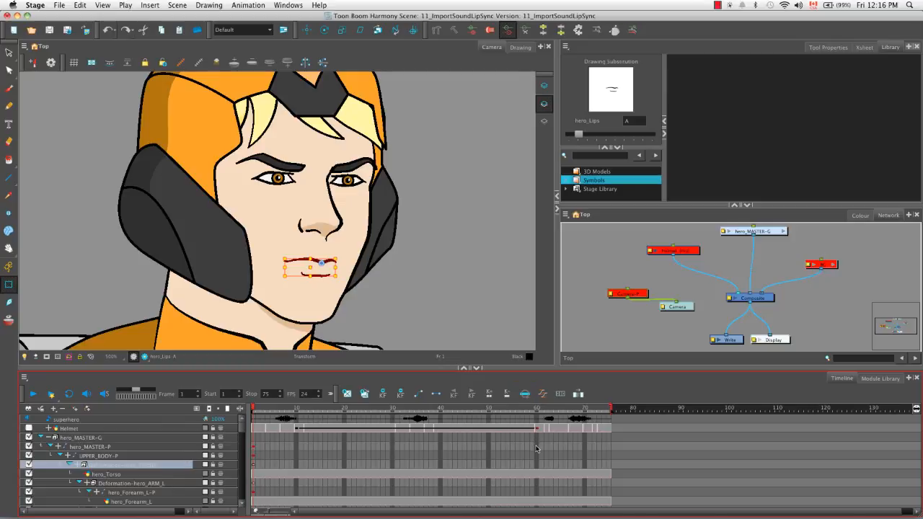
key("o")
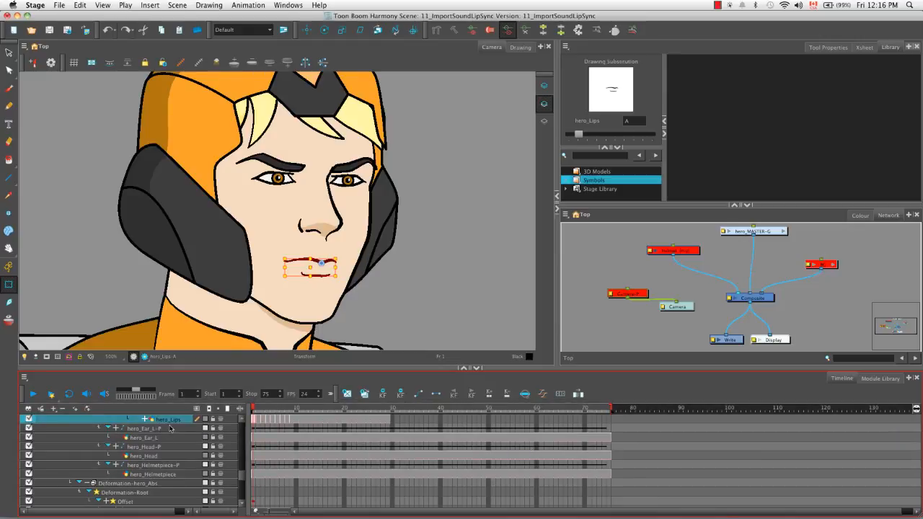
left_click(253, 418)
mouse_move(260, 409)
left_mouse_down()
mouse_move(288, 409)
mouse_move(252, 408)
left_mouse_up()
Enter the hero_MASTER-G, HEAD-G and FACIAL_FEATURES-G groups in the network and examine the hero_Lips and hero_Mouth-P nodes
left_click(783, 232)
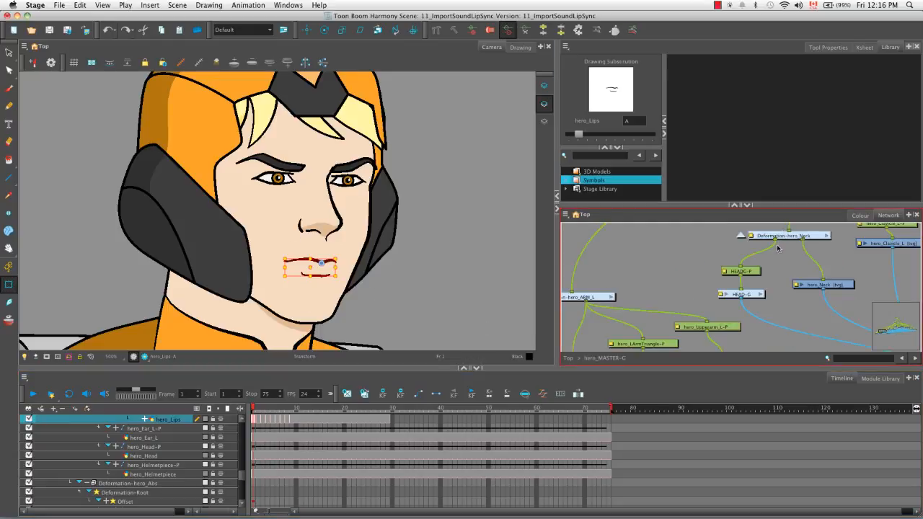
left_click(761, 295)
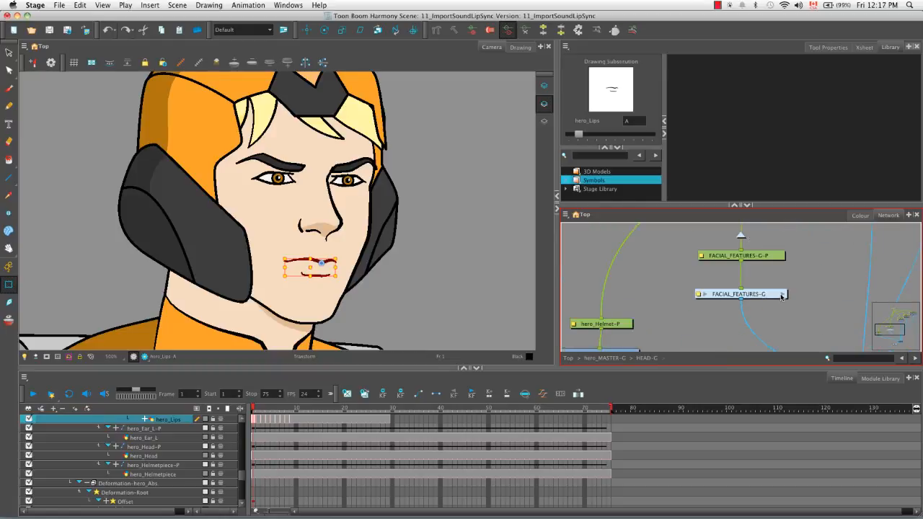
left_click(783, 295)
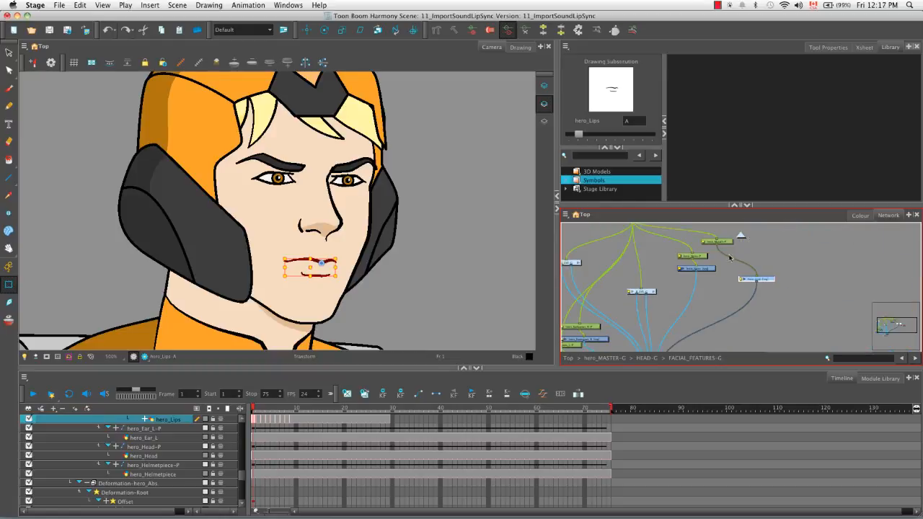
left_click(770, 311)
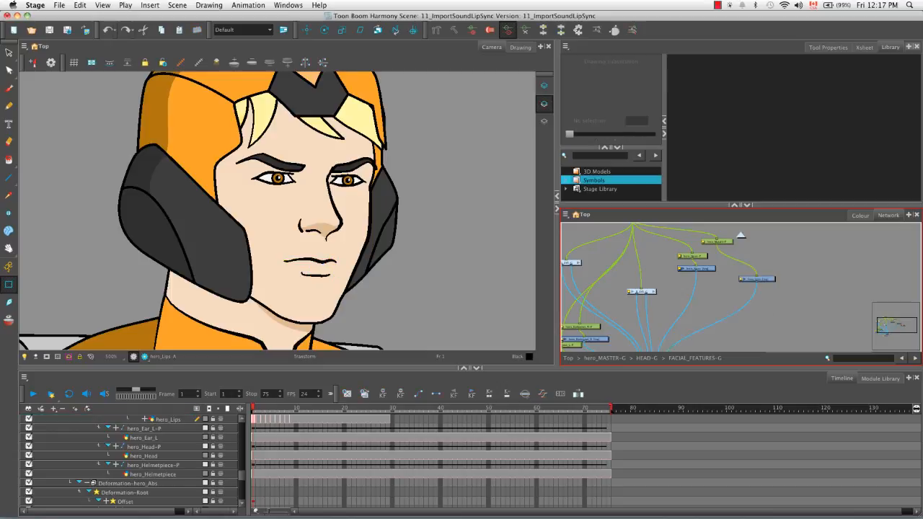
key("2")
key("2")
key("2")
key("2")
key("2")
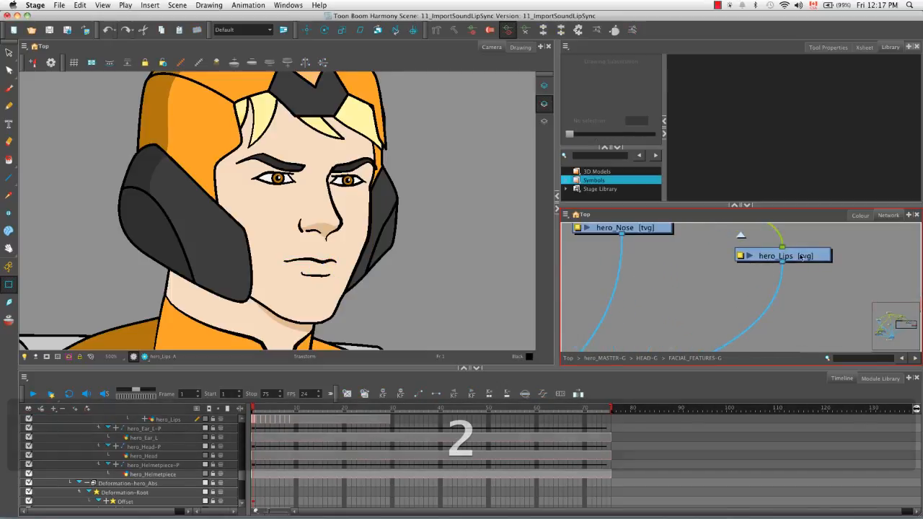
left_click_drag(705, 264, 698, 334)
key("1")
key("1")
key("1")
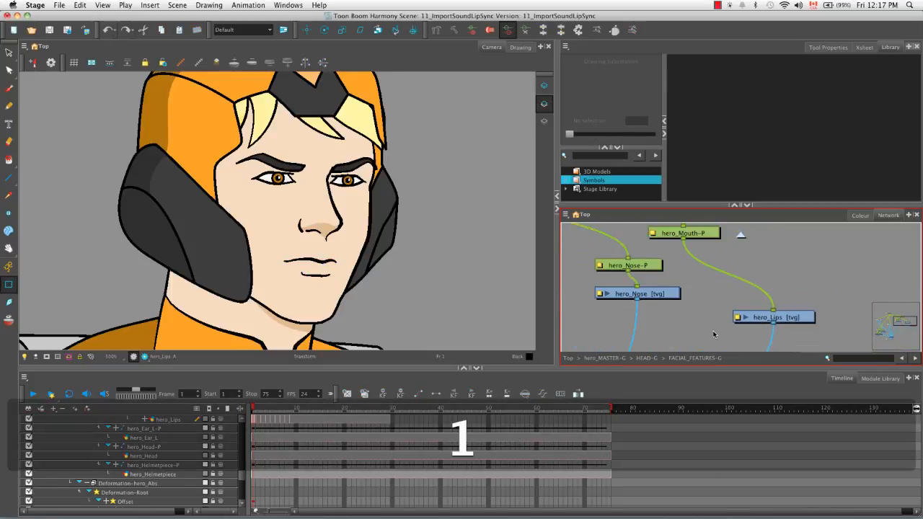
key("1")
left_click_drag(721, 335, 729, 325)
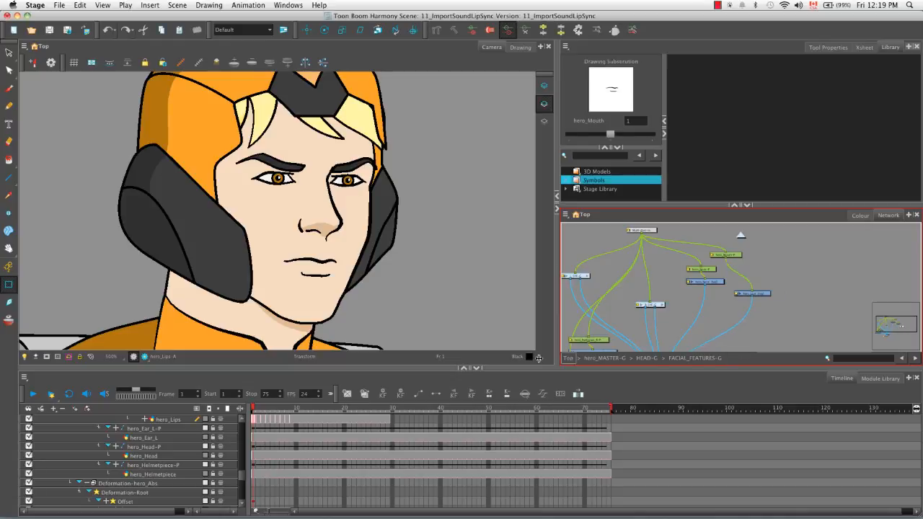
Select the hero_Lips layer and move the playhead to frame 2 to view its mouth drawing
mouse_move(254, 411)
left_mouse_down()
mouse_move(285, 411)
mouse_move(253, 411)
left_mouse_up()
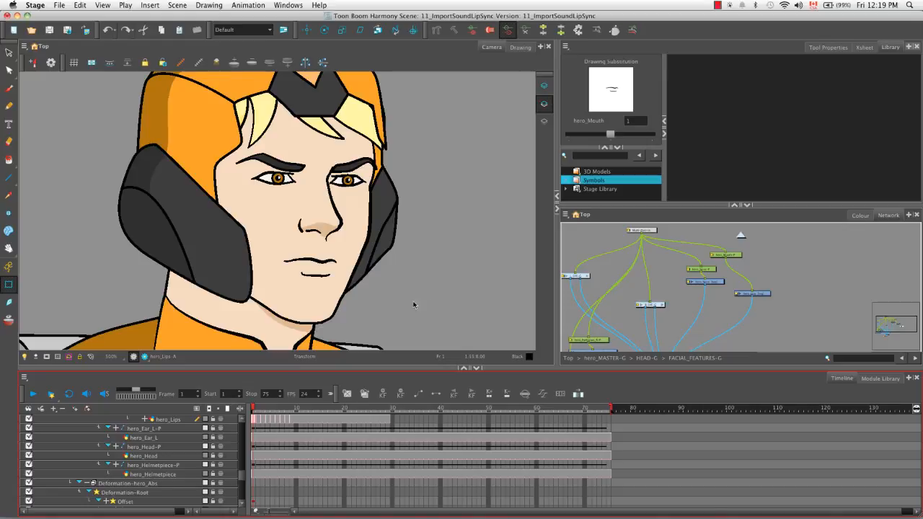
left_click(257, 408)
mouse_move(257, 408)
left_mouse_down()
mouse_move(287, 415)
mouse_move(254, 414)
left_mouse_up()
left_click(190, 419)
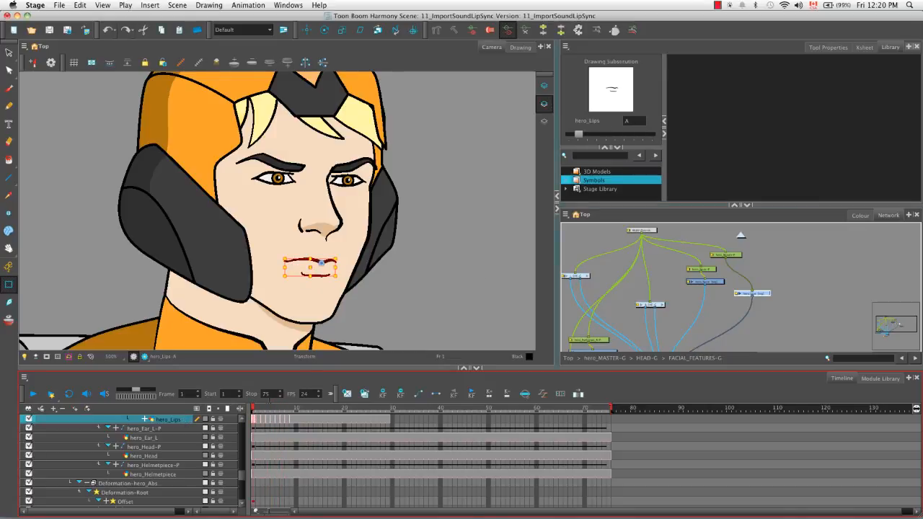
mouse_move(254, 411)
left_mouse_down()
mouse_move(273, 412)
mouse_move(258, 412)
left_mouse_up()
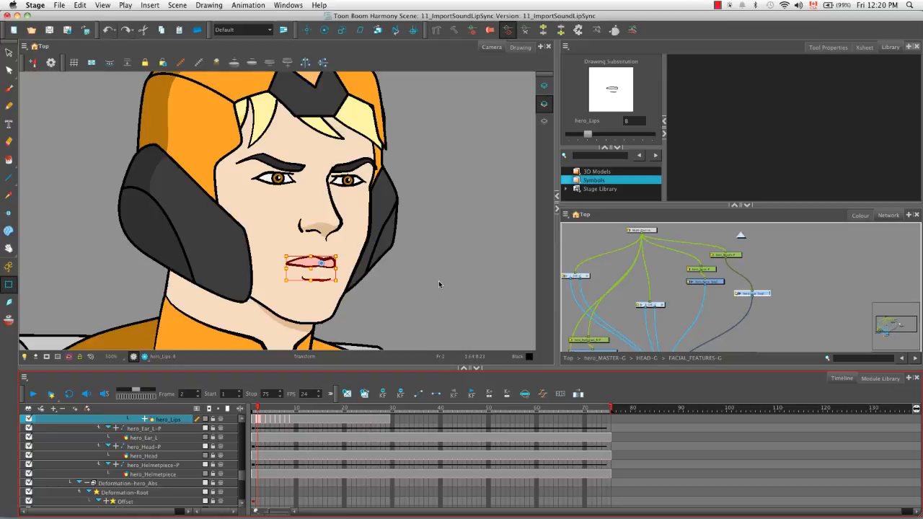
Switch to the Harmony online documentation in Chrome, read the mouth chart and the sounds for each mouth shape, and close the window
left_click(322, 6)
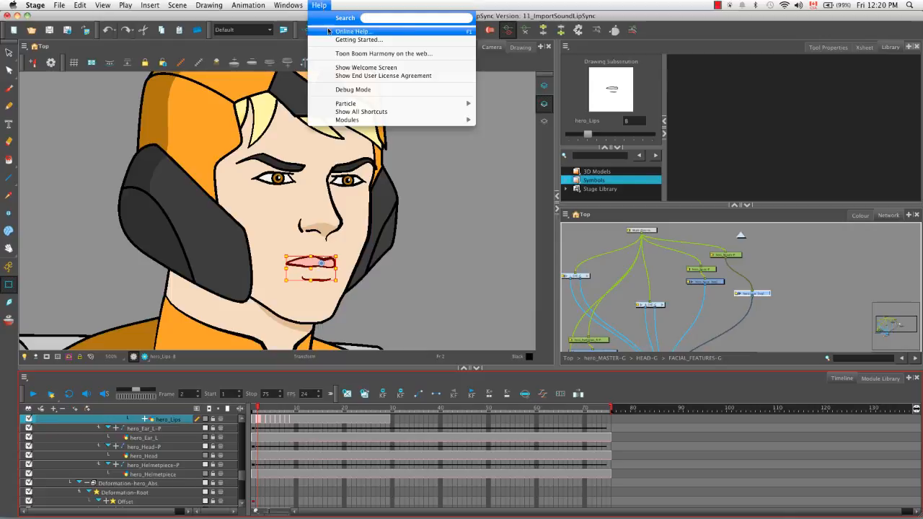
left_click(453, 205)
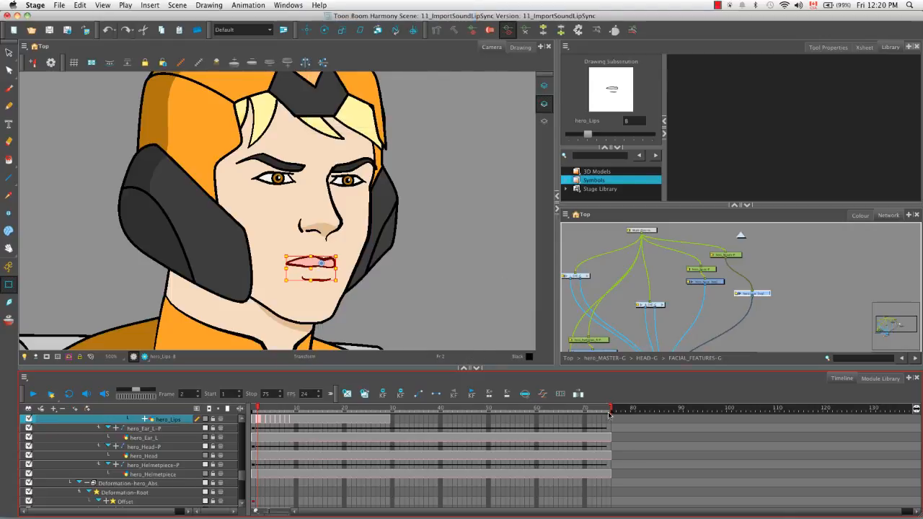
mouse_move(669, 516)
left_click(703, 496)
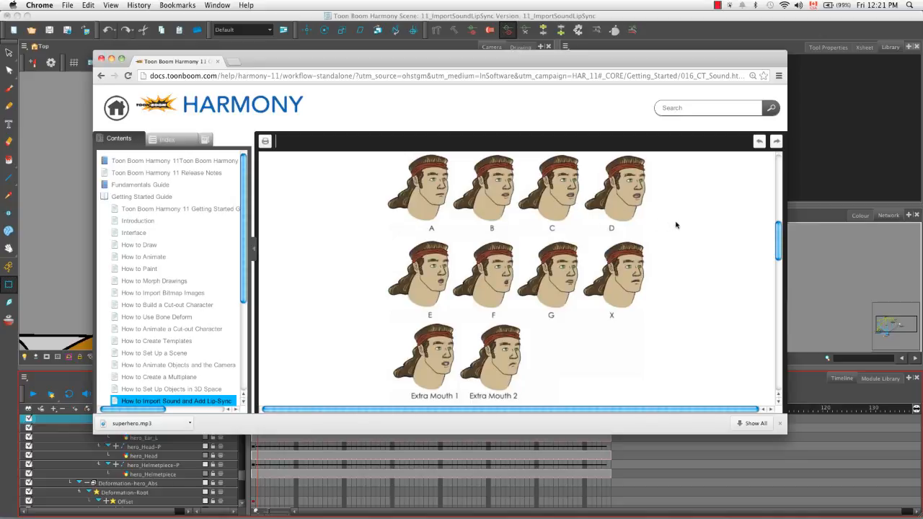
left_click_drag(778, 243, 783, 275)
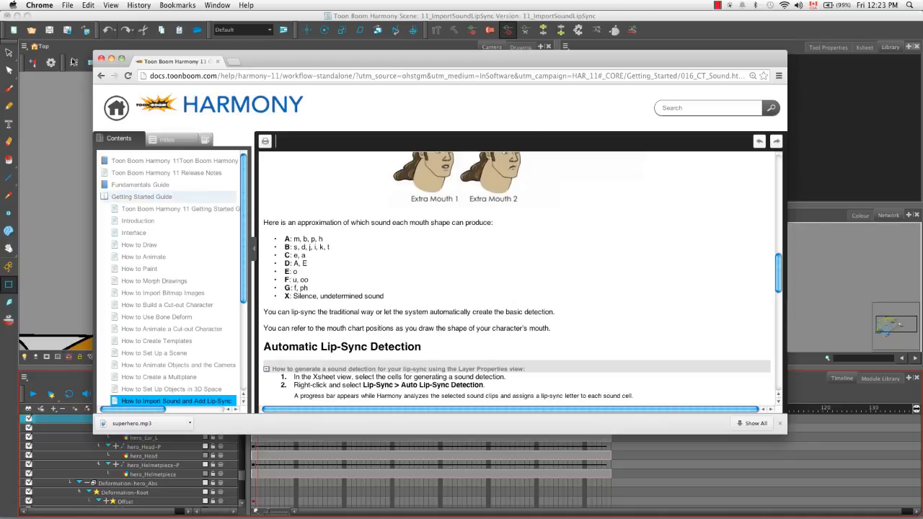
left_click(101, 59)
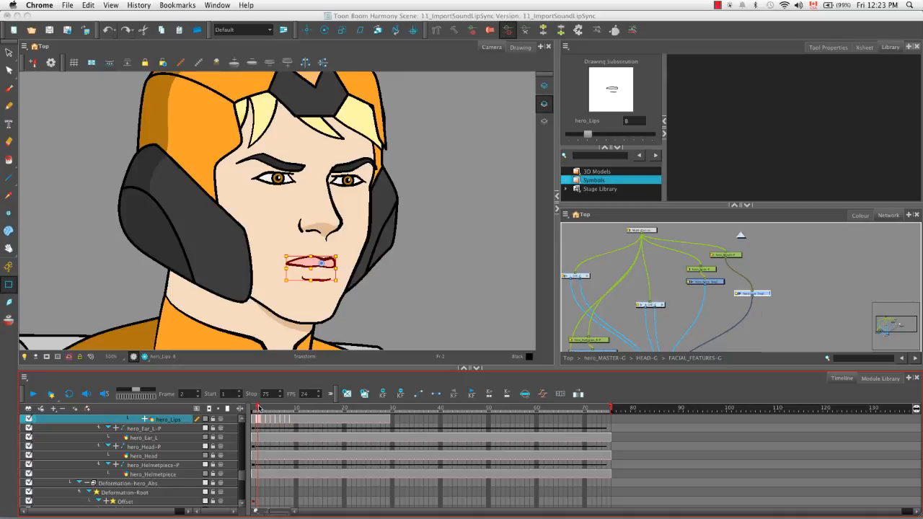
Move the playhead to frame 8 to view the hero_Lips mouth drawing there
left_click(283, 409)
left_click_drag(284, 409, 287, 408)
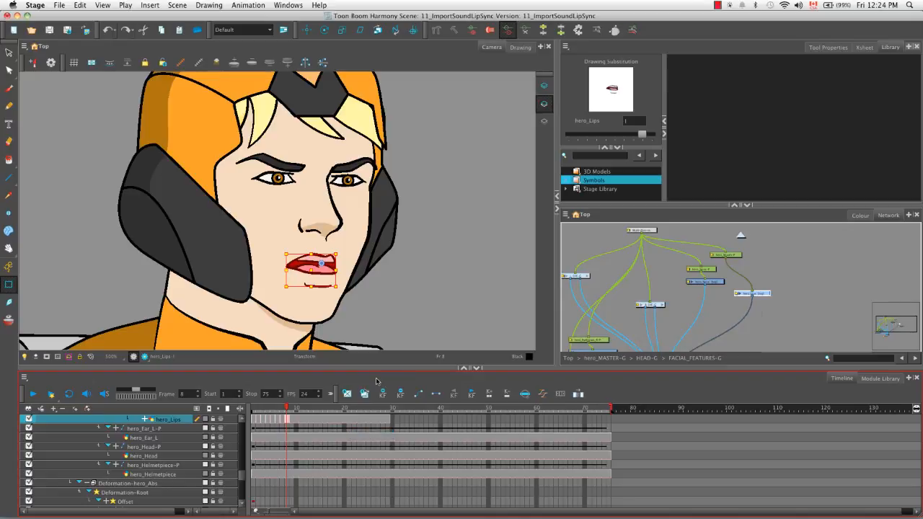
Run Auto Lip-Sync Detection on the superhero sound layer
left_click_drag(241, 469, 240, 422)
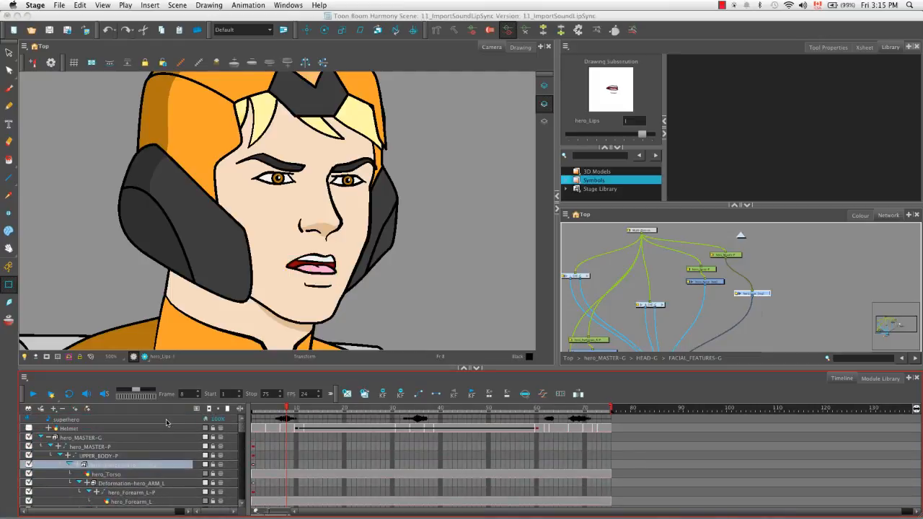
left_click(166, 419)
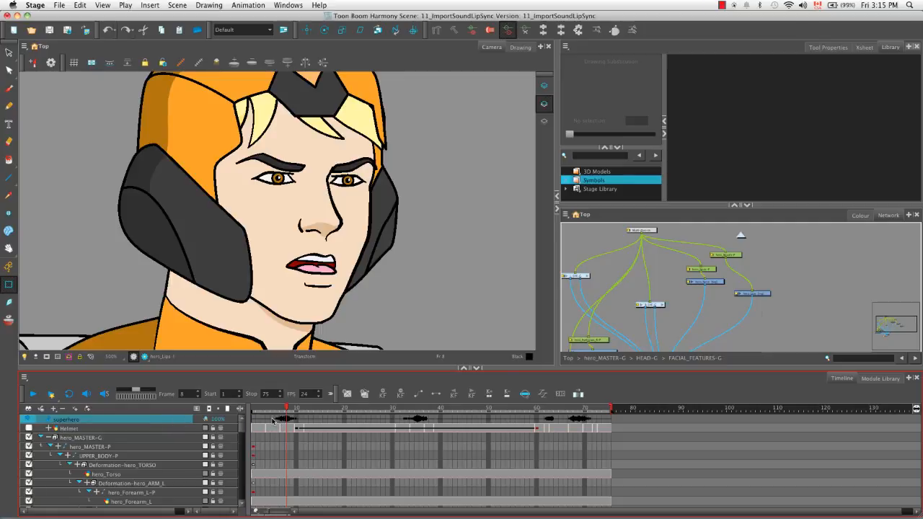
left_click(273, 421)
right_click(273, 420)
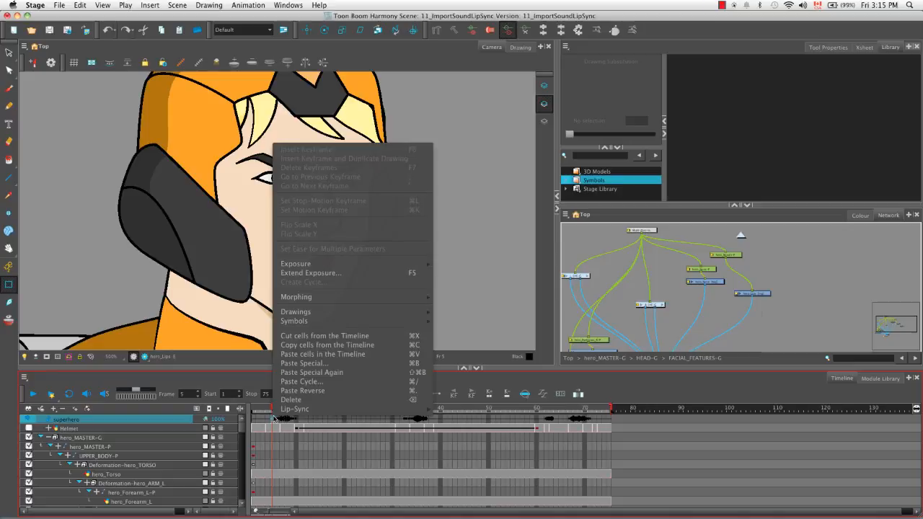
mouse_move(277, 413)
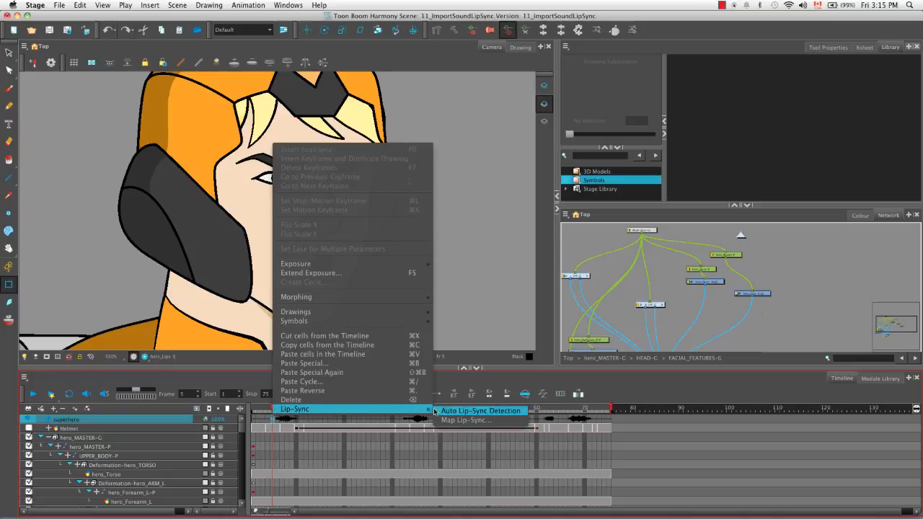
left_click(478, 411)
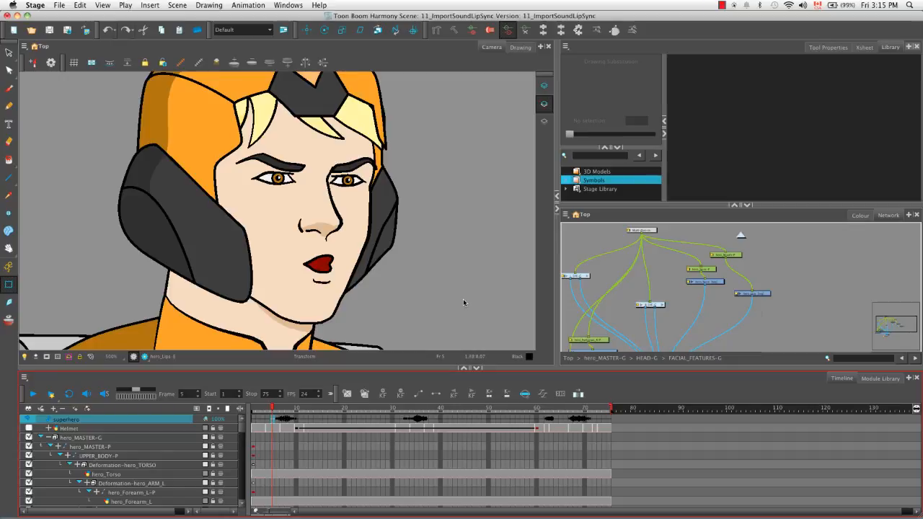
Map the superhero layer's lip-sync to the hero_Lips destination layer, keeping the mouth shapes matched to drawings A to G and X
right_click(273, 420)
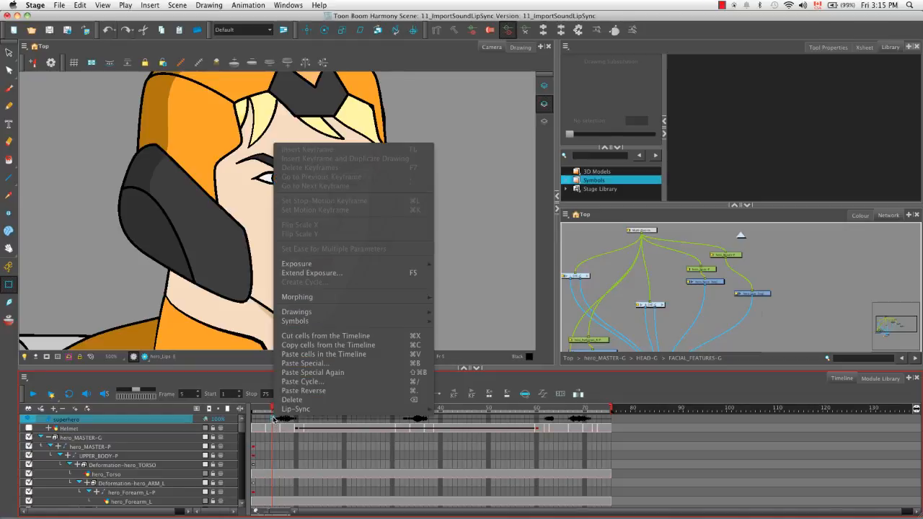
mouse_move(275, 411)
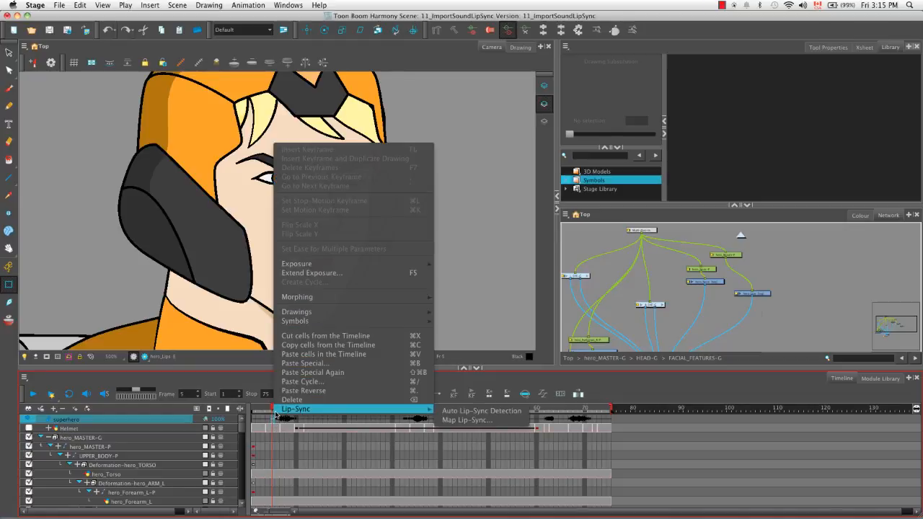
left_click(458, 422)
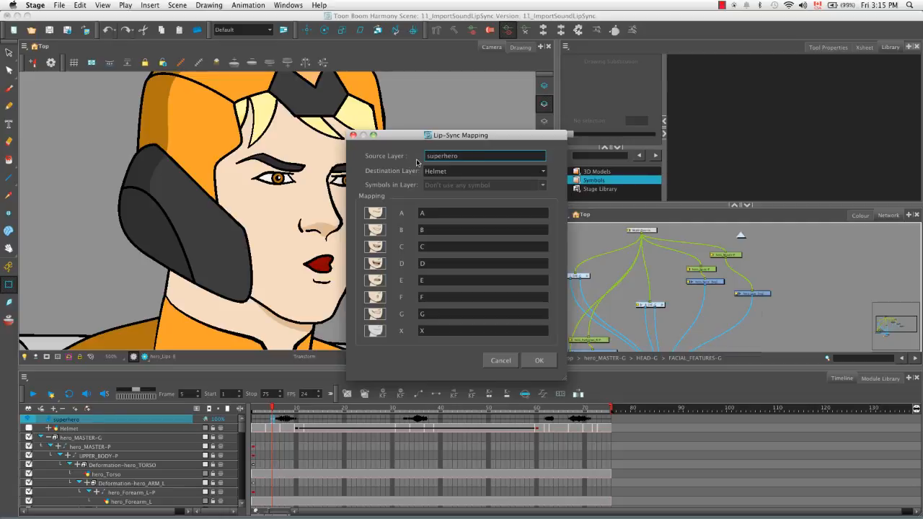
left_click(543, 171)
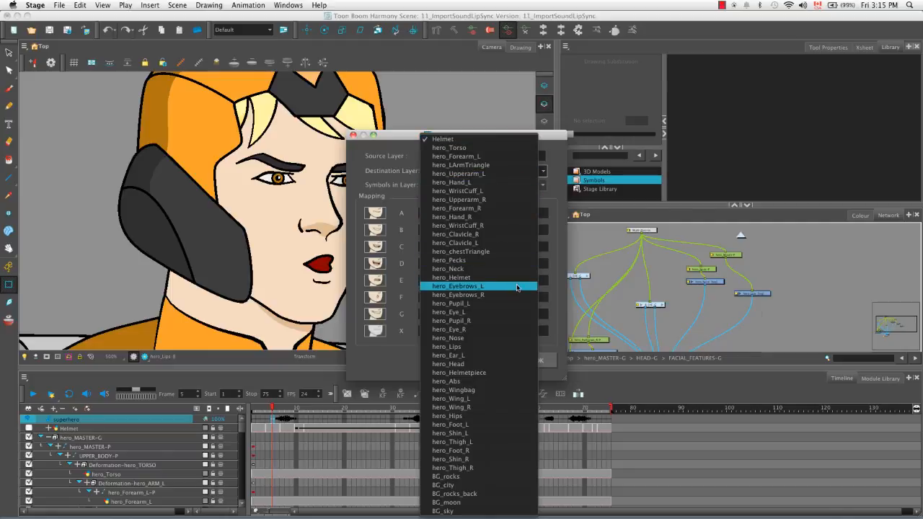
left_click(511, 346)
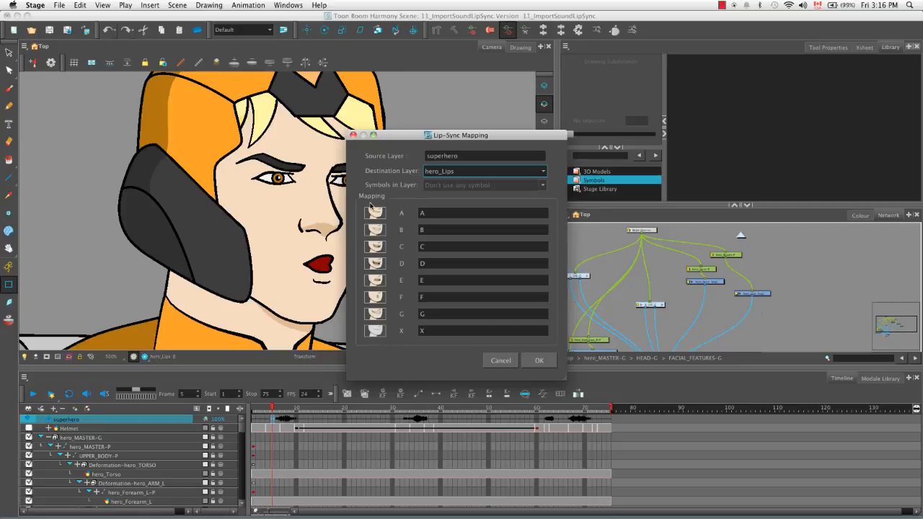
left_click(430, 213)
left_click(536, 361)
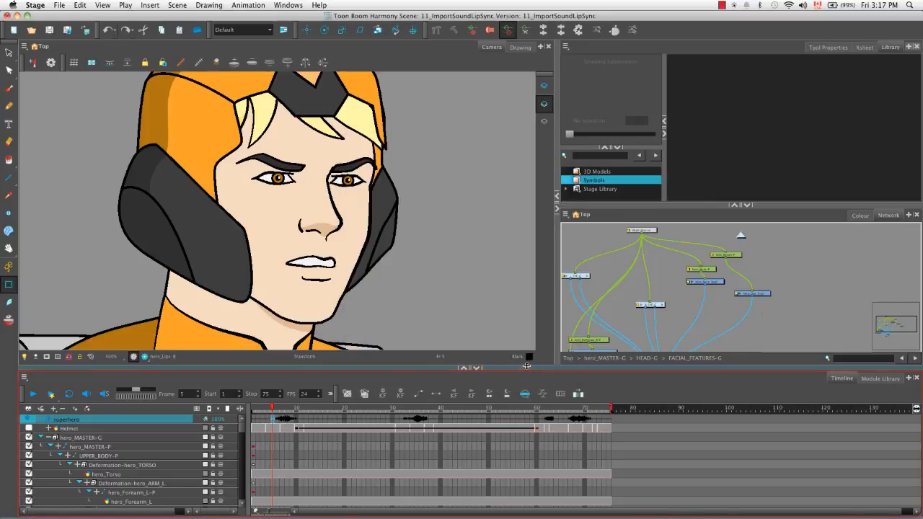
Scrub through the opening frames, return to frame 1, enable sound, and play the scene to check the lip-sync
left_click_drag(273, 409, 340, 409)
left_click(253, 408)
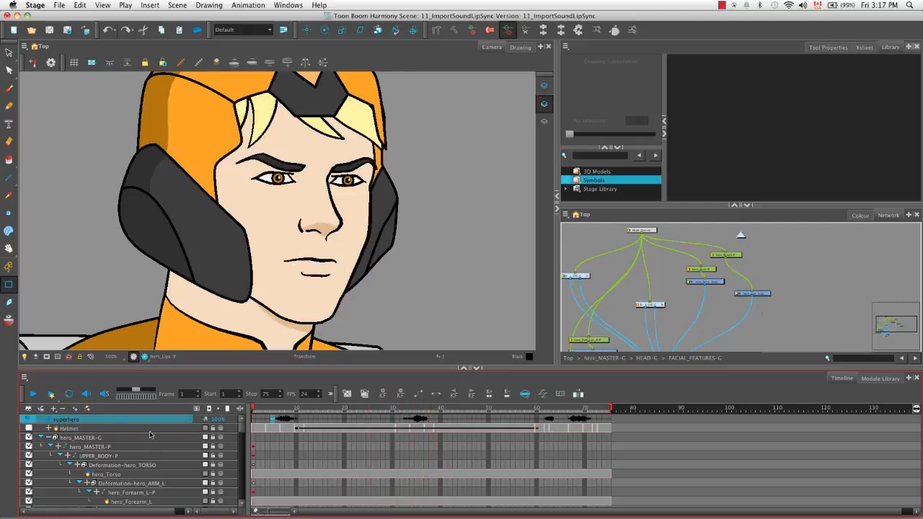
left_click(85, 396)
left_click(32, 395)
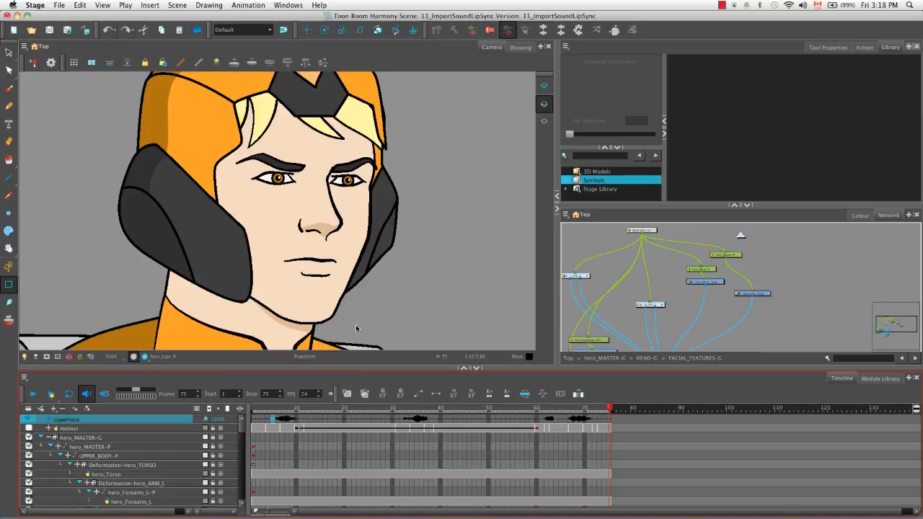
Show the Xsheet to examine the hero_Lips mouth drawings and select the superhero sound layer's cell at frame 5
left_click(863, 49)
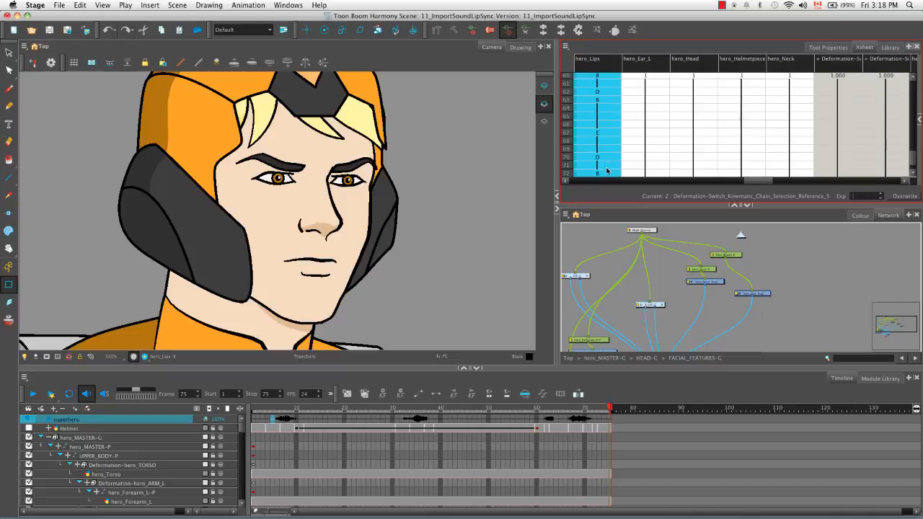
left_click(273, 419)
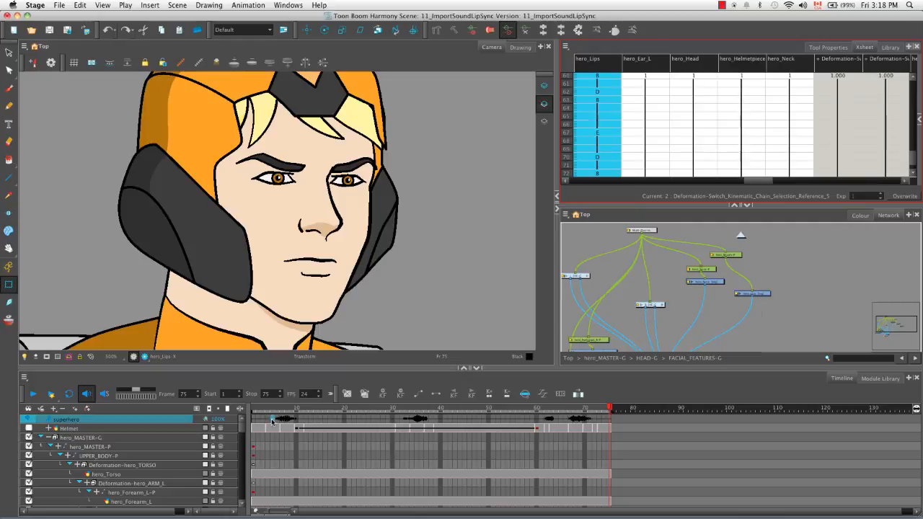